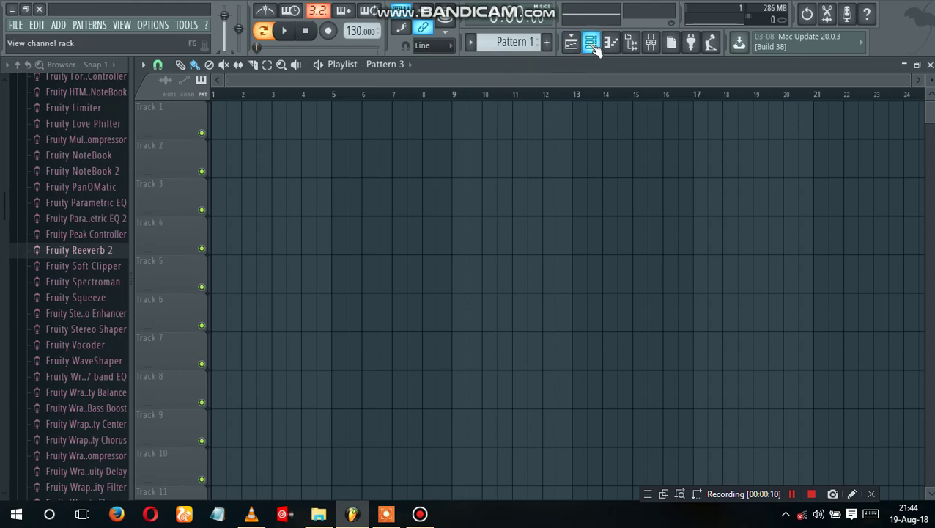
Step: Open the channel rack and replace the Kick channel's sample with VT_BD from the Legacy Vintage drums pack
{"action": "left_click", "coordinate": [592, 44]}
{"action": "left_click_drag", "start_coordinate": [3, 220], "coordinate": [4, 81]}
{"action": "left_click", "coordinate": [63, 139]}
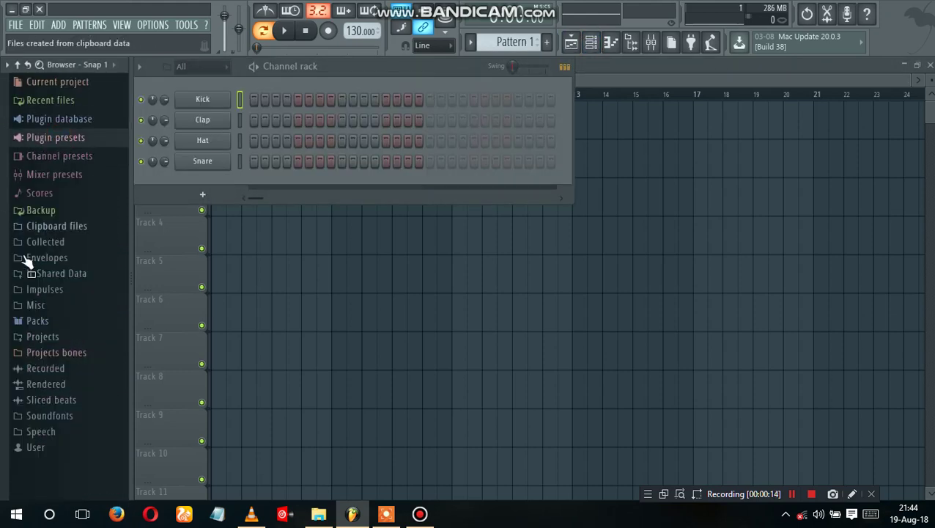
{"action": "left_click", "coordinate": [44, 321]}
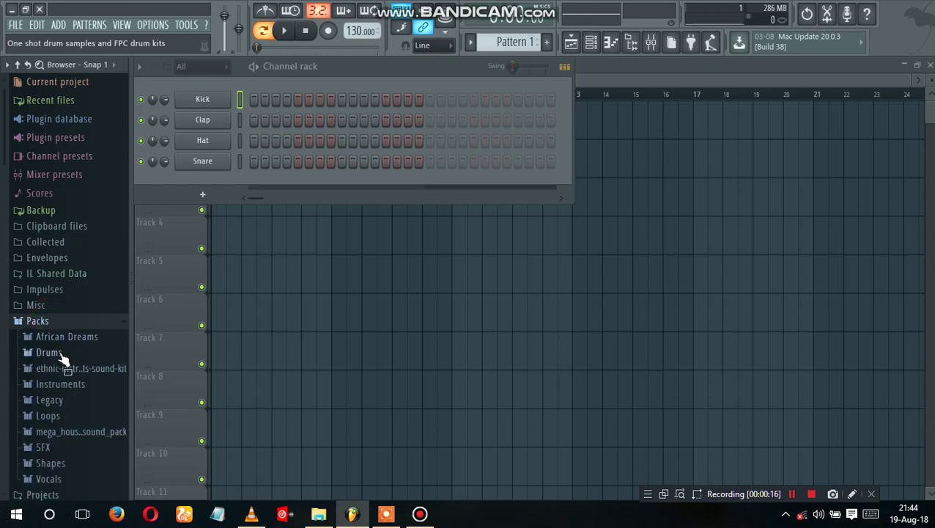
{"action": "left_click", "coordinate": [66, 402]}
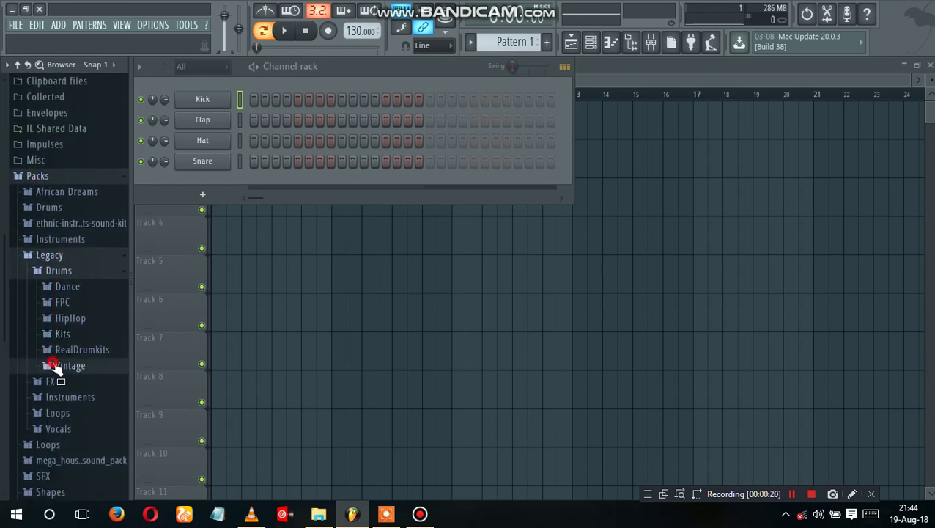
{"action": "left_click", "coordinate": [56, 365]}
{"action": "left_click", "coordinate": [72, 240]}
{"action": "left_click_drag", "start_coordinate": [144, 202], "coordinate": [199, 102]}
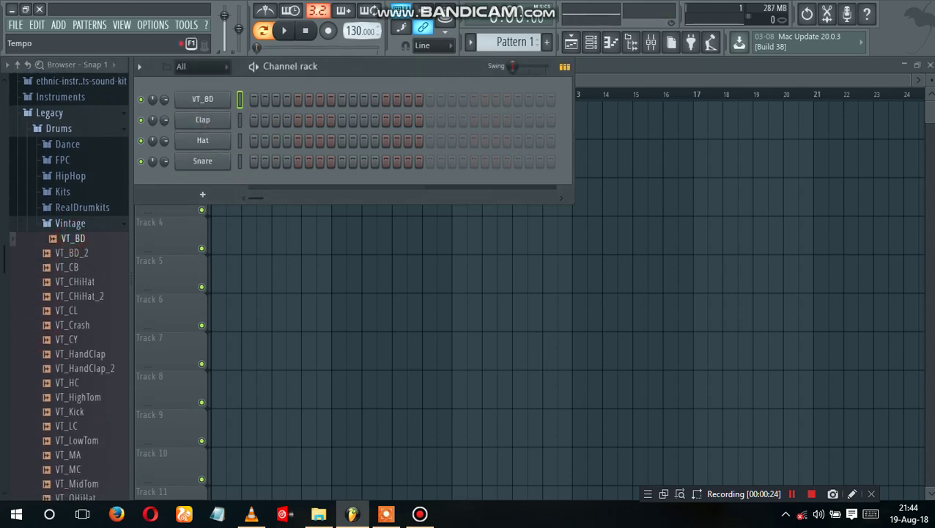
Step: Set the tempo to 125 and program VT_BD hits on steps 1, 5, 9 and 13 with the pattern playing
{"action": "left_click", "coordinate": [252, 99]}
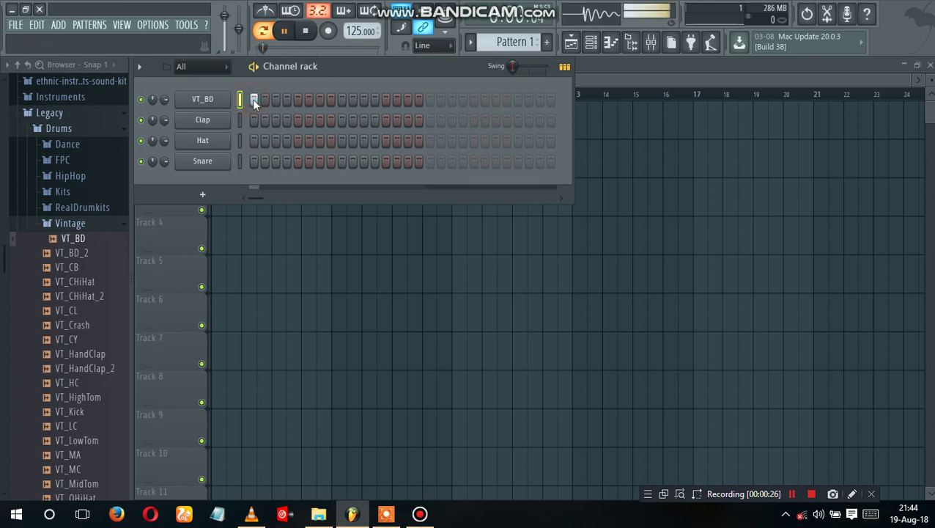
{"action": "key", "text": "space"}
{"action": "left_click", "coordinate": [297, 100]}
{"action": "left_click", "coordinate": [341, 101]}
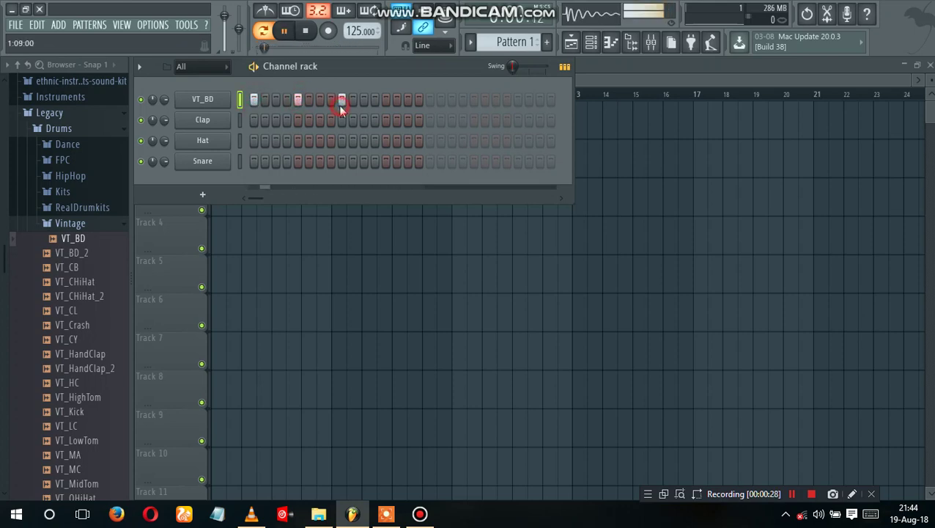
{"action": "left_click", "coordinate": [386, 103]}
Step: Audition the neighbouring Vintage samples and load VT_CHiHat_2 into the Hat channel
{"action": "left_click", "coordinate": [86, 257]}
{"action": "left_click", "coordinate": [67, 270]}
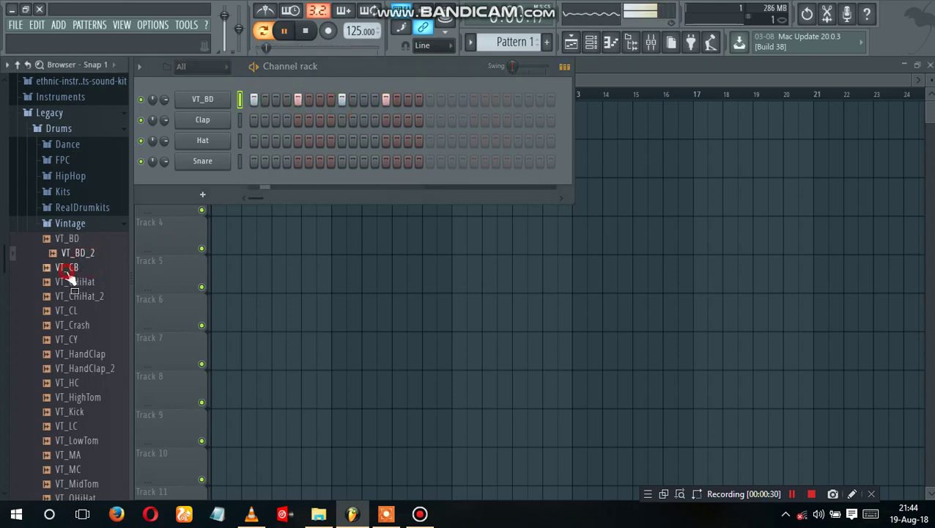
{"action": "left_click", "coordinate": [77, 281]}
{"action": "left_click", "coordinate": [79, 296]}
{"action": "left_click_drag", "start_coordinate": [79, 296], "coordinate": [249, 143]}
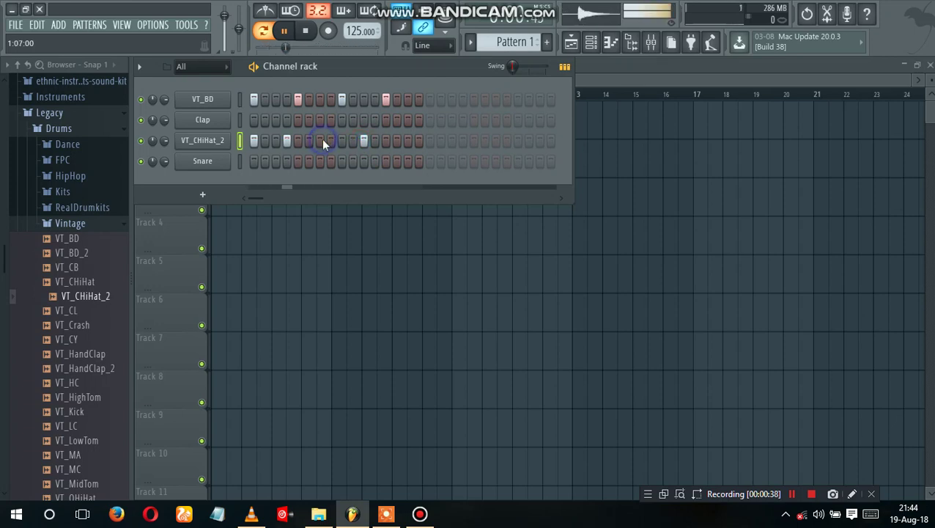
Step: Arrange the VT_CHiHat_2 hits on steps 1, 4, 7, 9 and 13
{"action": "left_click", "coordinate": [342, 141]}
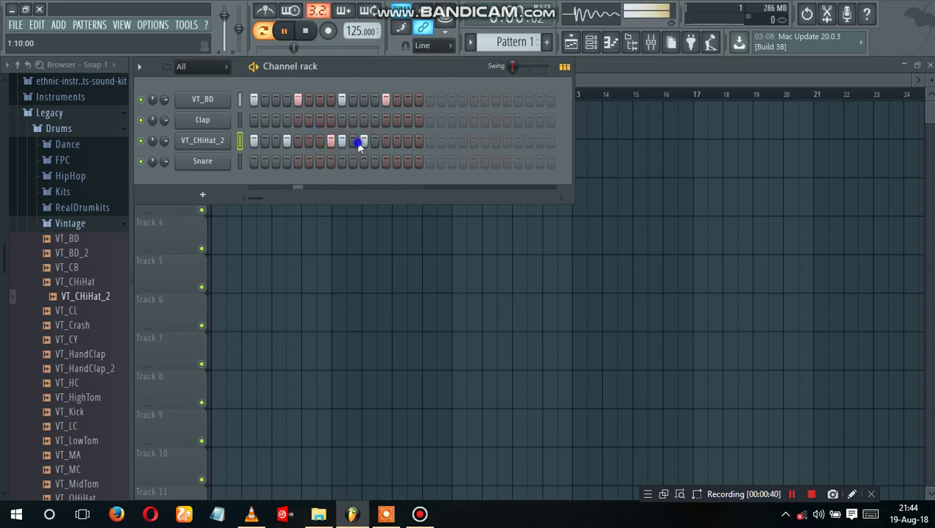
{"action": "left_click", "coordinate": [365, 141]}
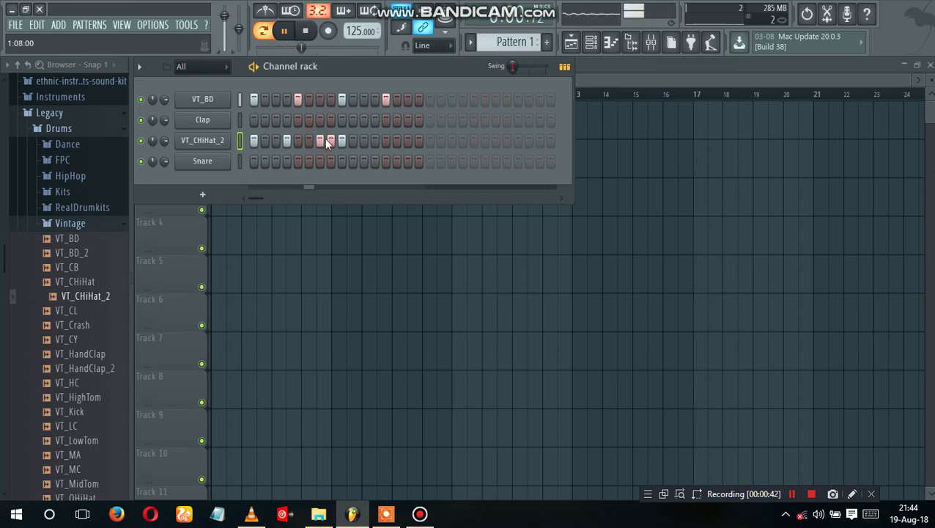
{"action": "left_click", "coordinate": [374, 141]}
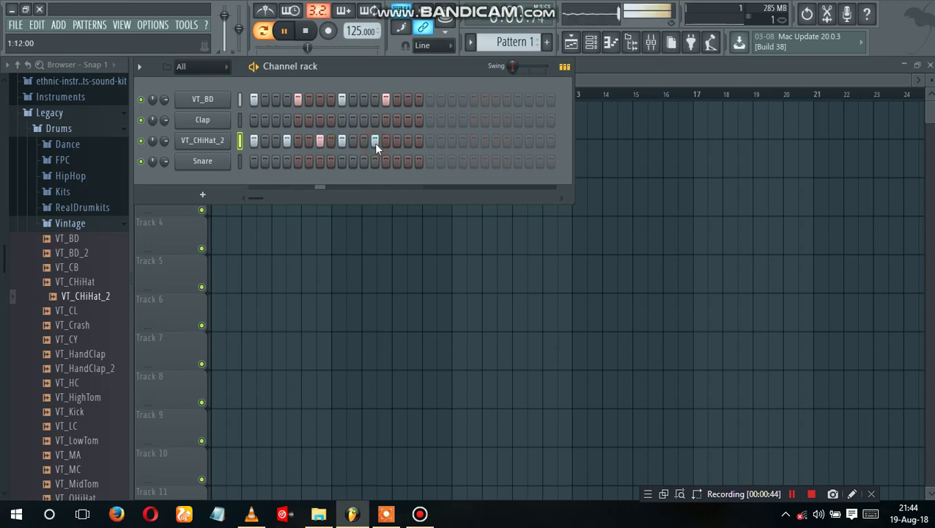
{"action": "right_click", "coordinate": [374, 142]}
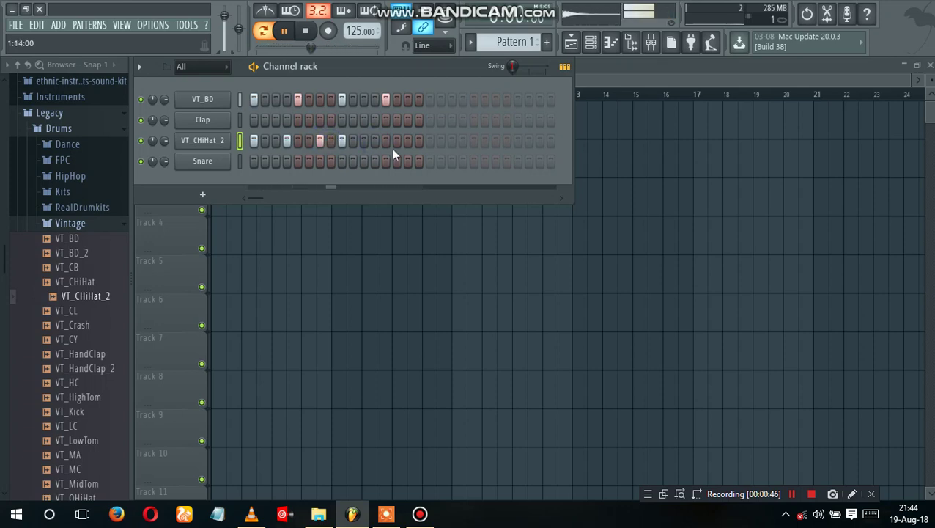
{"action": "left_click", "coordinate": [386, 142]}
Step: Audition further Vintage samples, including the closed hi-hats, VT_CL, VT_MidTom and VT_SD_3
{"action": "left_click", "coordinate": [80, 281]}
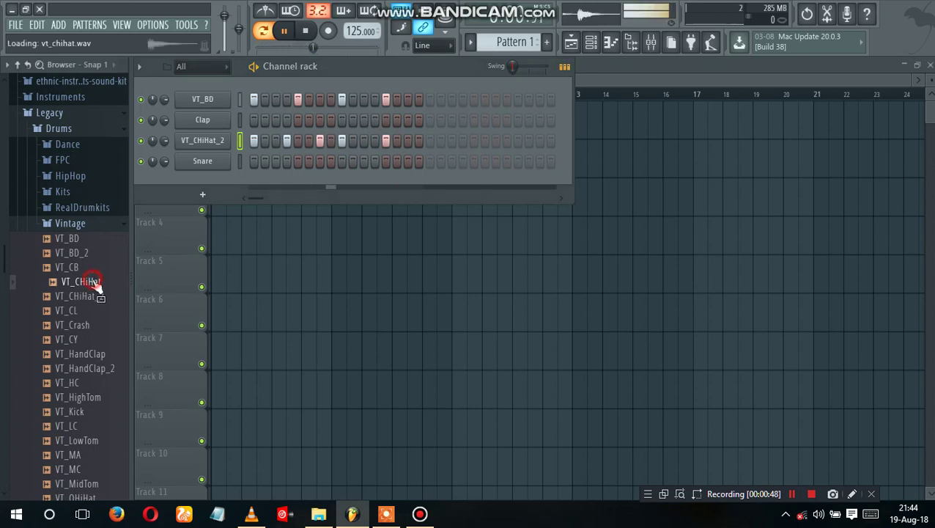
{"action": "left_click", "coordinate": [84, 297]}
{"action": "left_click", "coordinate": [66, 310]}
{"action": "left_click", "coordinate": [5, 315]}
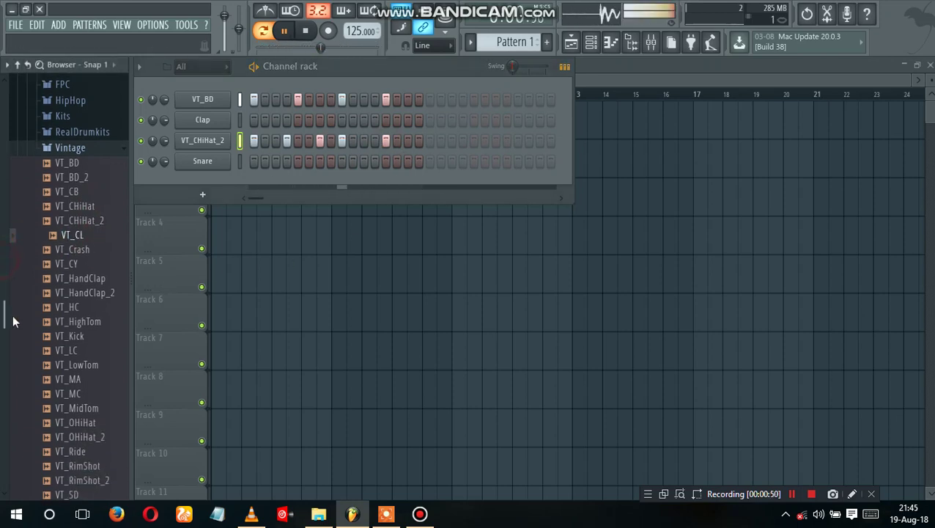
{"action": "left_click", "coordinate": [61, 381]}
{"action": "left_click", "coordinate": [2, 349]}
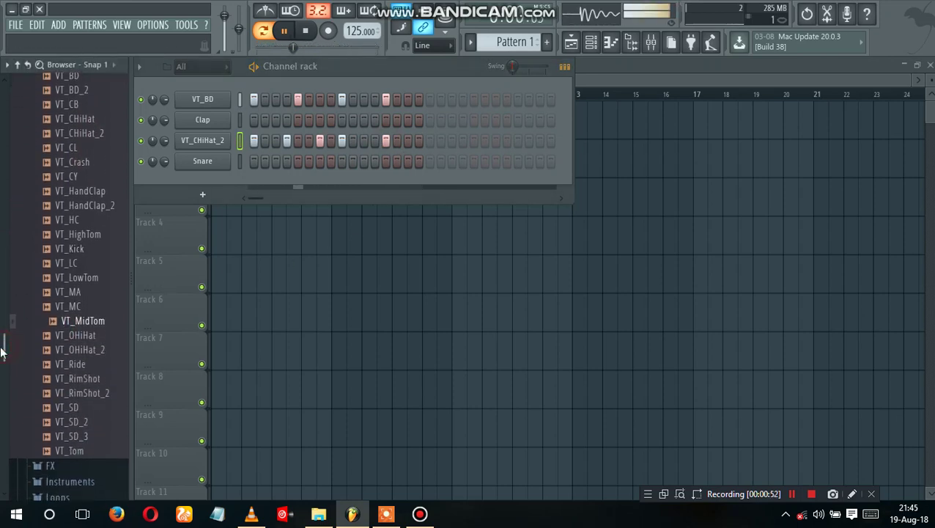
{"action": "left_click", "coordinate": [72, 438]}
{"action": "left_click_drag", "start_coordinate": [4, 345], "coordinate": [4, 246]}
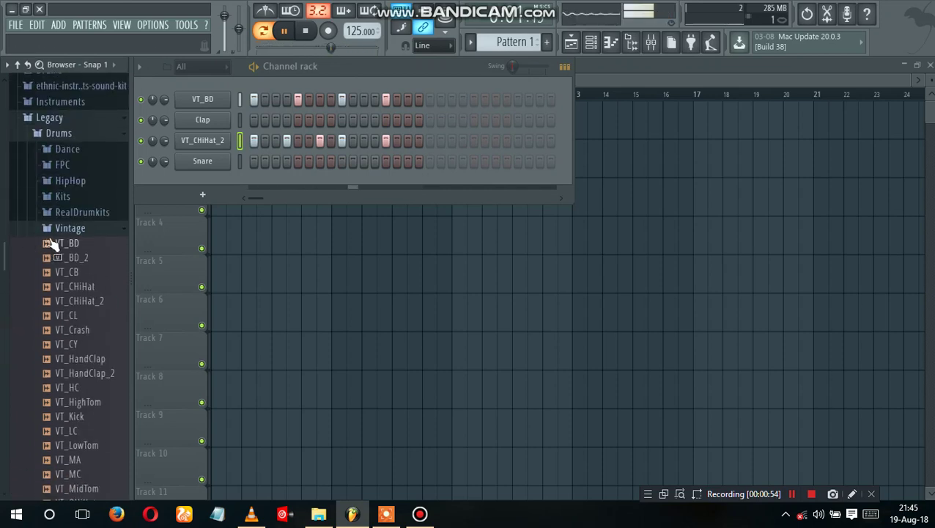
Step: Replace the Snare channel's sample with Ekit Kick from the Kicks folder of the Drums pack
{"action": "left_click", "coordinate": [63, 230]}
{"action": "left_click", "coordinate": [59, 140]}
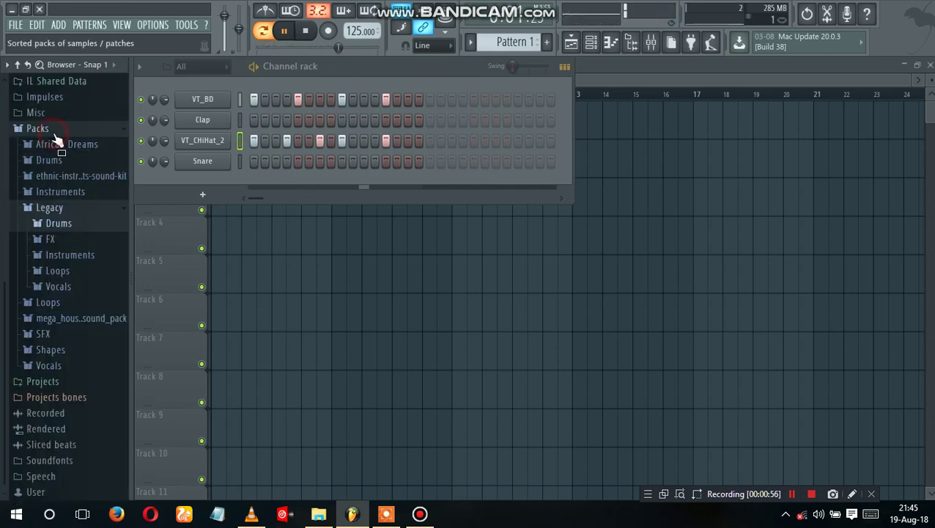
{"action": "left_click", "coordinate": [52, 207]}
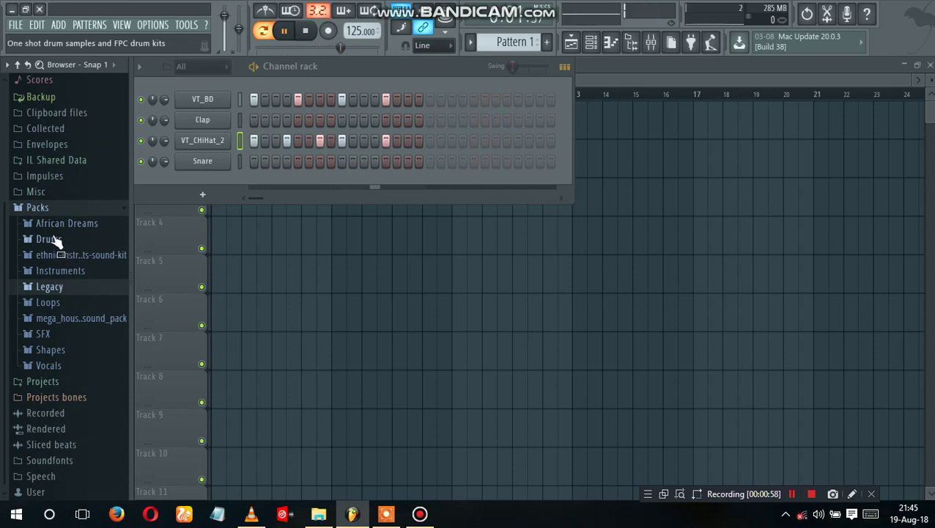
{"action": "left_click", "coordinate": [54, 240]}
{"action": "left_click", "coordinate": [60, 286]}
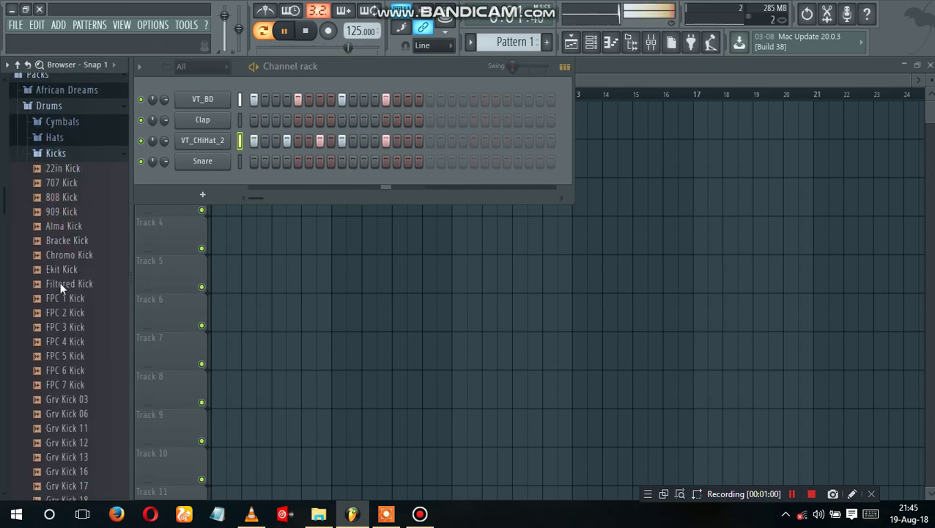
{"action": "left_click", "coordinate": [54, 247]}
{"action": "left_click", "coordinate": [72, 260]}
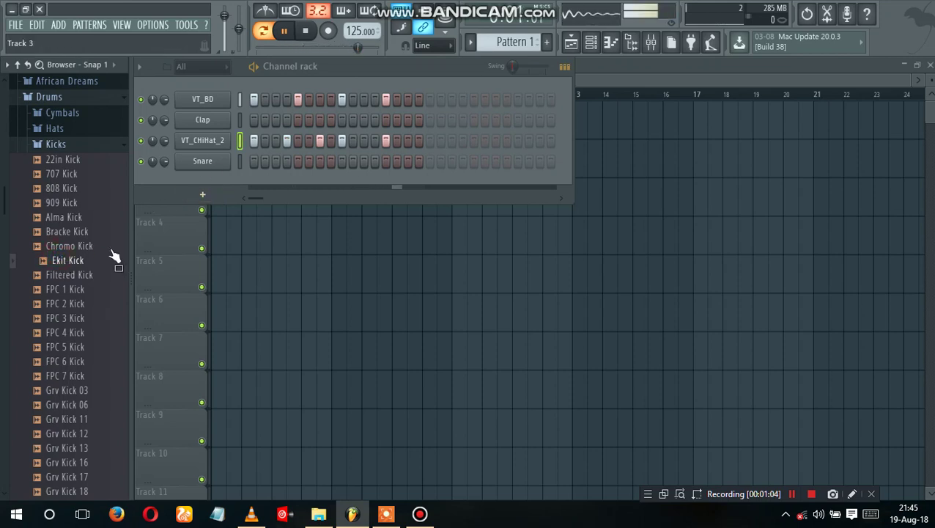
{"action": "left_click_drag", "start_coordinate": [71, 263], "coordinate": [202, 161]}
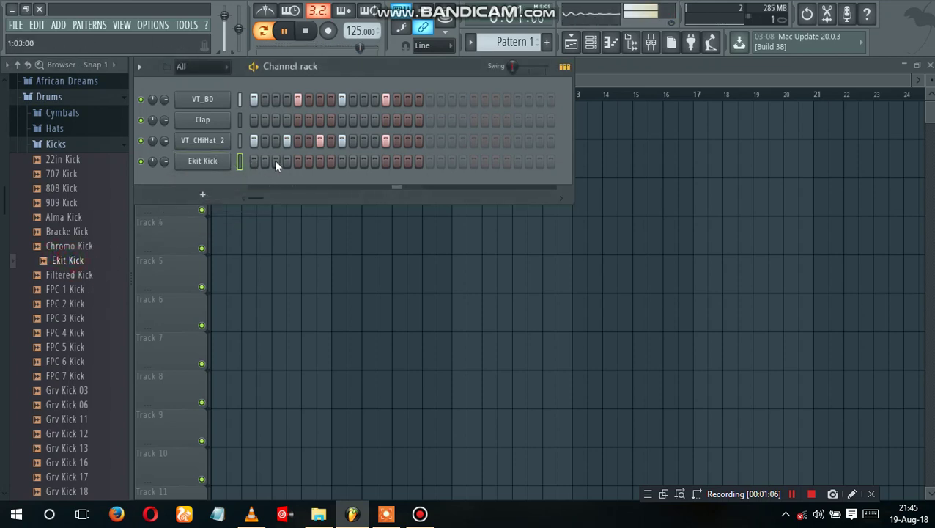
Step: Program Ekit Kick hits on steps 4 and 7, trying out and removing one on step 15
{"action": "left_click", "coordinate": [276, 160]}
{"action": "left_click", "coordinate": [277, 161]}
{"action": "left_click", "coordinate": [288, 161]}
{"action": "left_click", "coordinate": [320, 162]}
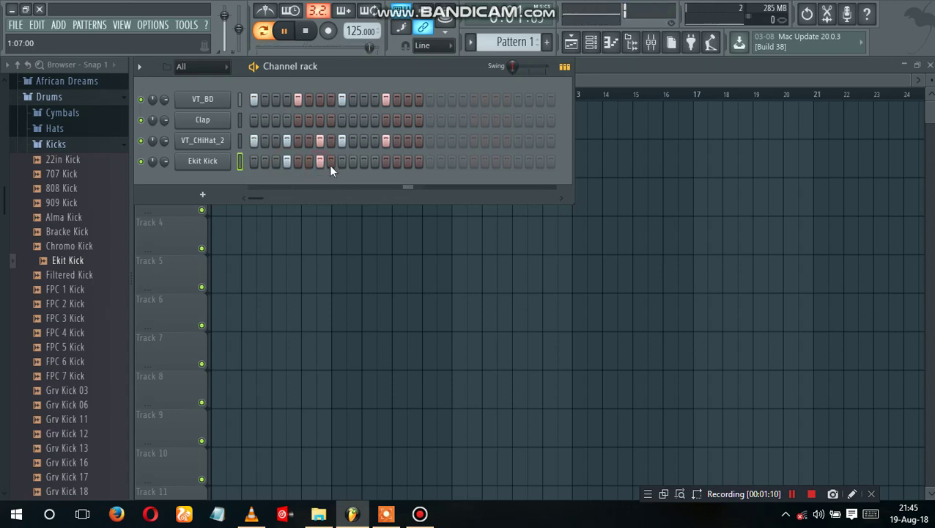
{"action": "left_click", "coordinate": [408, 162]}
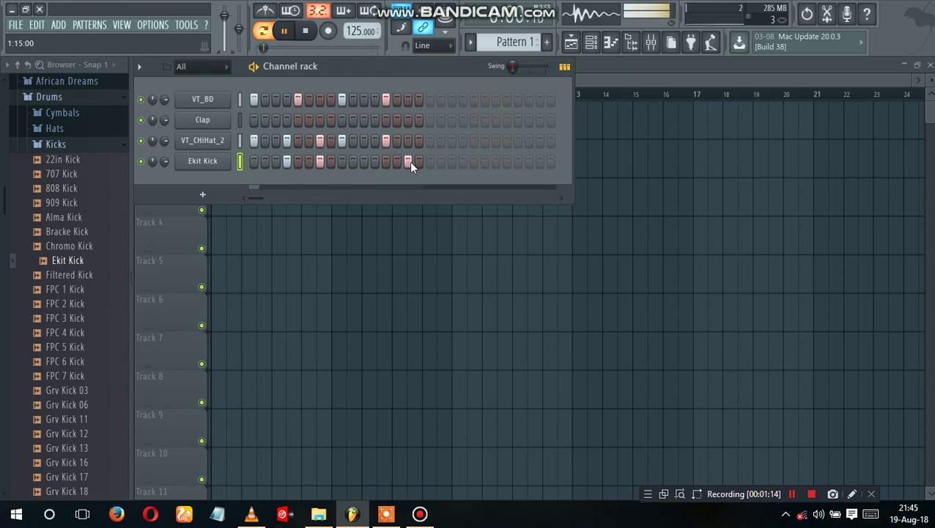
{"action": "left_click", "coordinate": [410, 161]}
Step: Audition the Chromo Kick sample and extend the VT_BD pattern with hits on steps 17, 21 and 25
{"action": "left_click", "coordinate": [97, 231]}
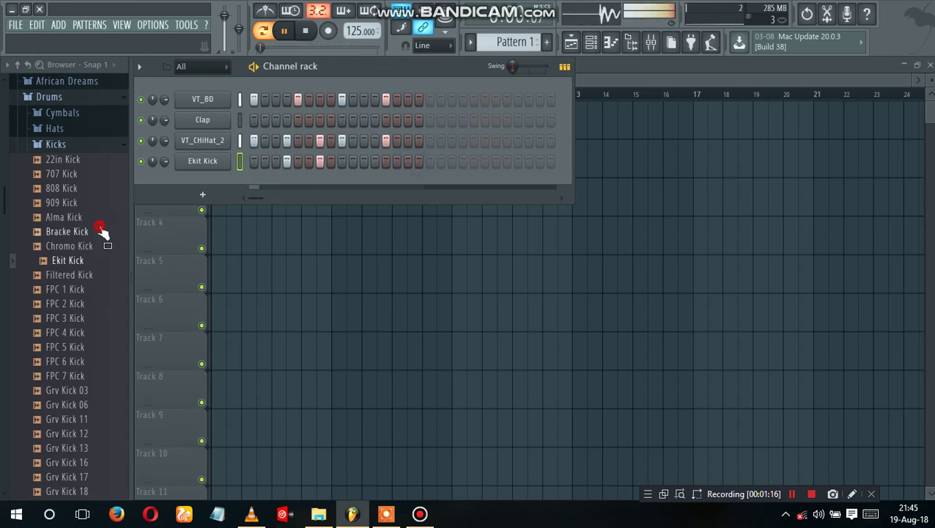
{"action": "left_click", "coordinate": [69, 245]}
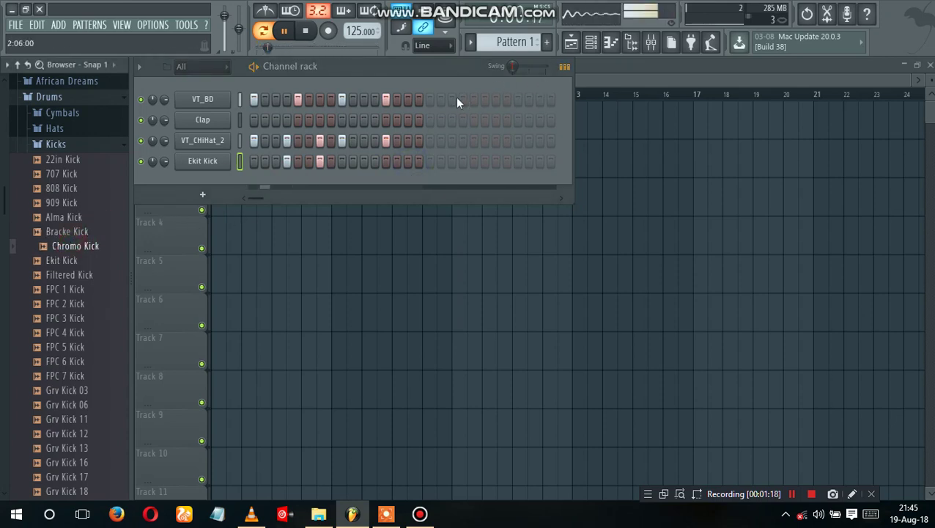
{"action": "left_click", "coordinate": [430, 99]}
{"action": "left_click", "coordinate": [482, 100]}
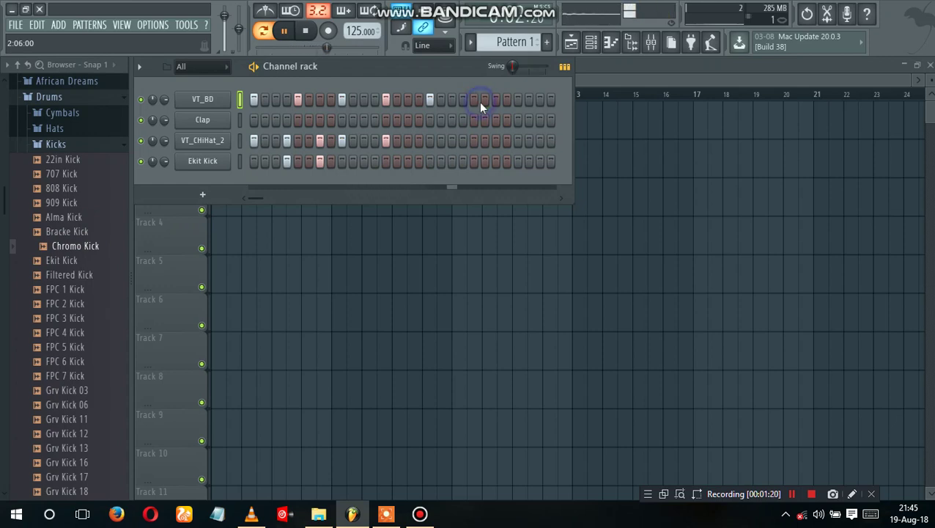
{"action": "left_click", "coordinate": [473, 100]}
{"action": "left_click", "coordinate": [484, 100]}
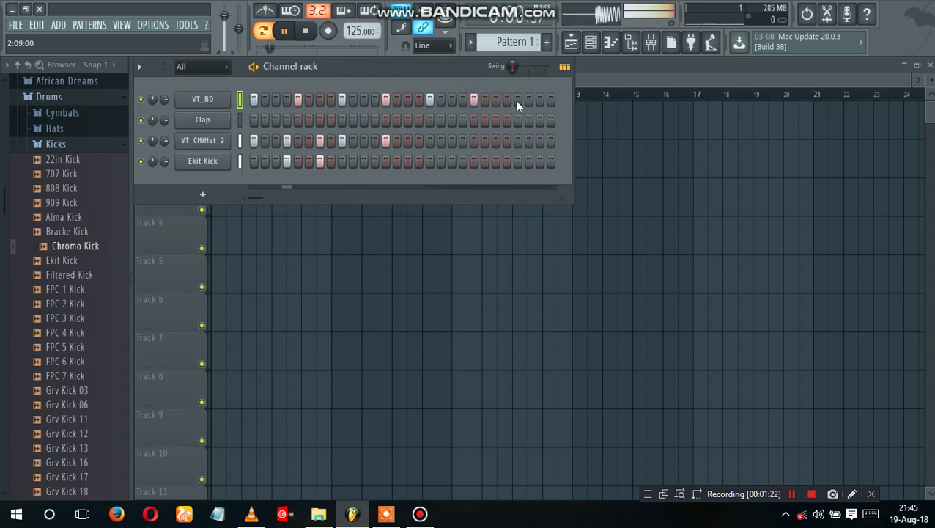
{"action": "left_click", "coordinate": [517, 100]}
Step: Extend the VT_CHiHat_2 pattern with hits on steps 17, 20, 23 and 25
{"action": "left_click", "coordinate": [430, 140]}
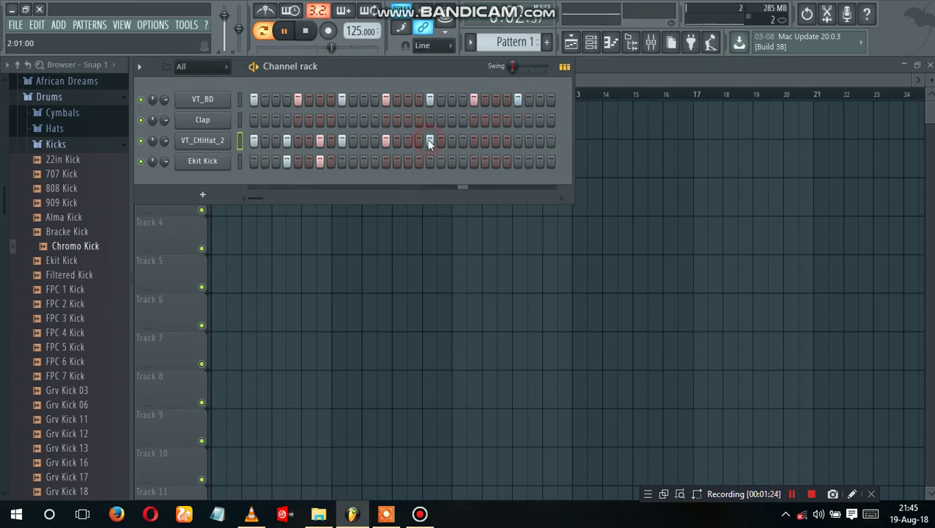
{"action": "left_click", "coordinate": [462, 141]}
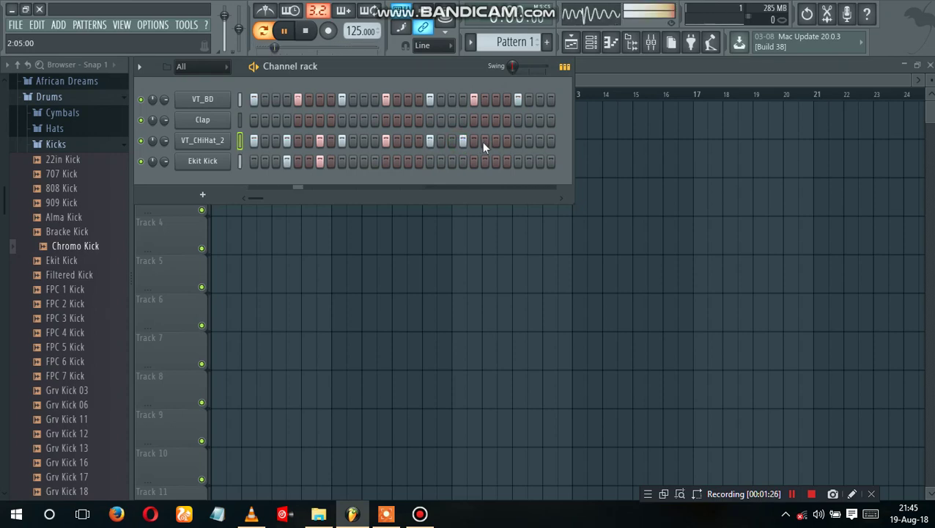
{"action": "left_click", "coordinate": [517, 142]}
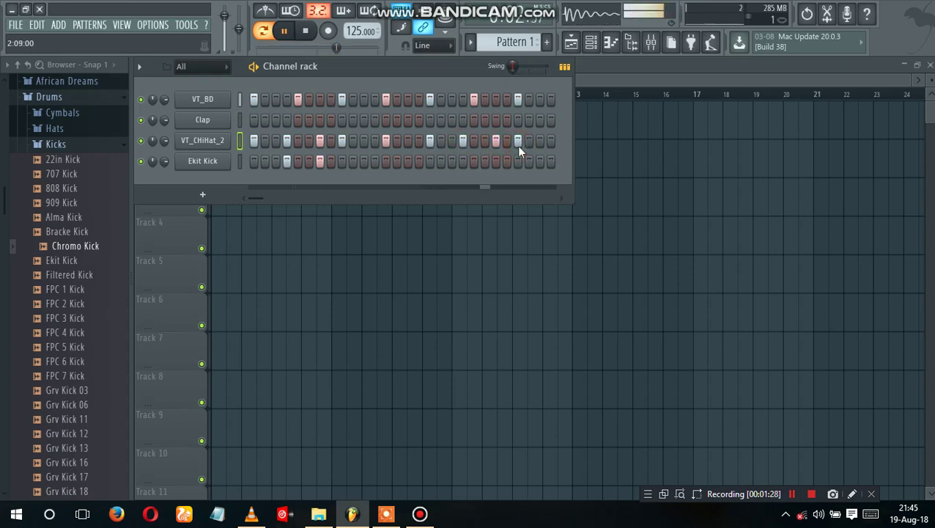
Step: Widen the channel rack and add VT_BD and VT_CHiHat_2 hits on step 29 and Ekit Kick hits on steps 23 and 31
{"action": "left_click", "coordinate": [494, 162]}
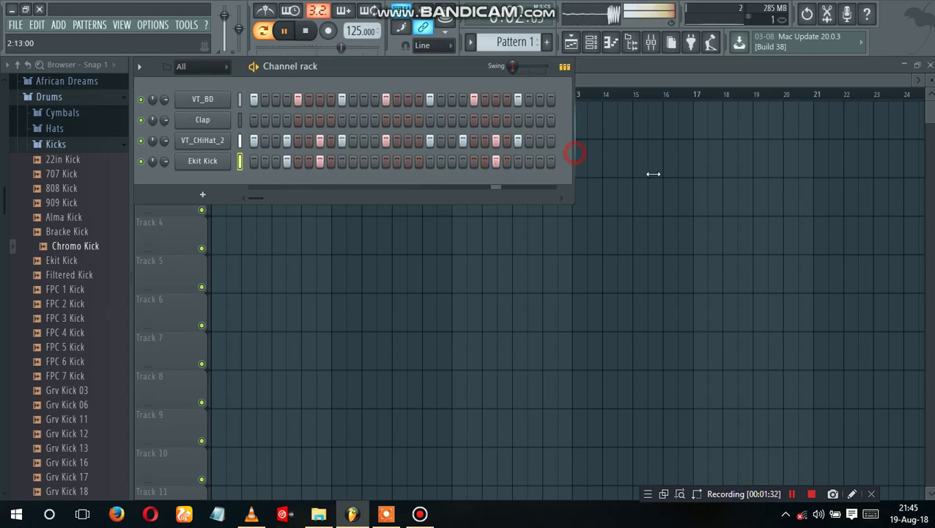
{"action": "left_click_drag", "start_coordinate": [653, 174], "coordinate": [655, 173]}
{"action": "left_click", "coordinate": [562, 101]}
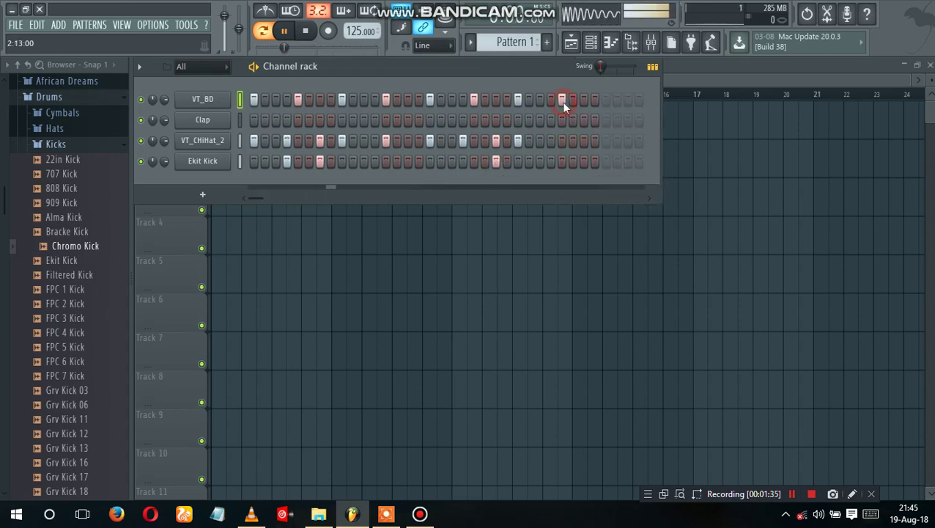
{"action": "left_click", "coordinate": [564, 143]}
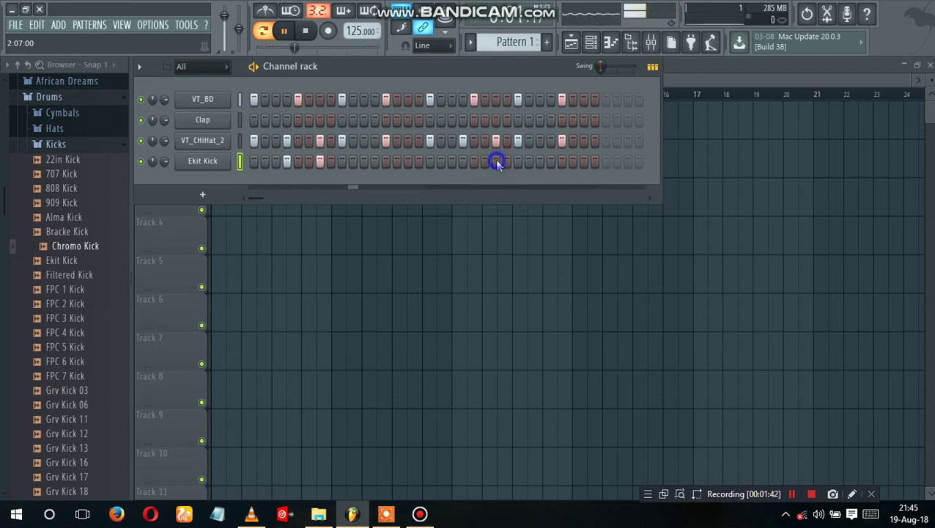
{"action": "left_click", "coordinate": [585, 162]}
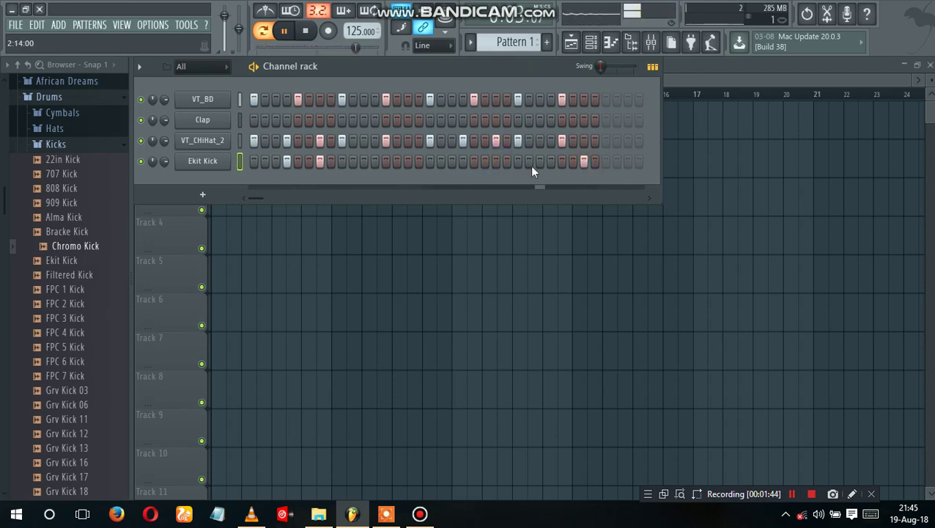
{"action": "left_click", "coordinate": [496, 162]}
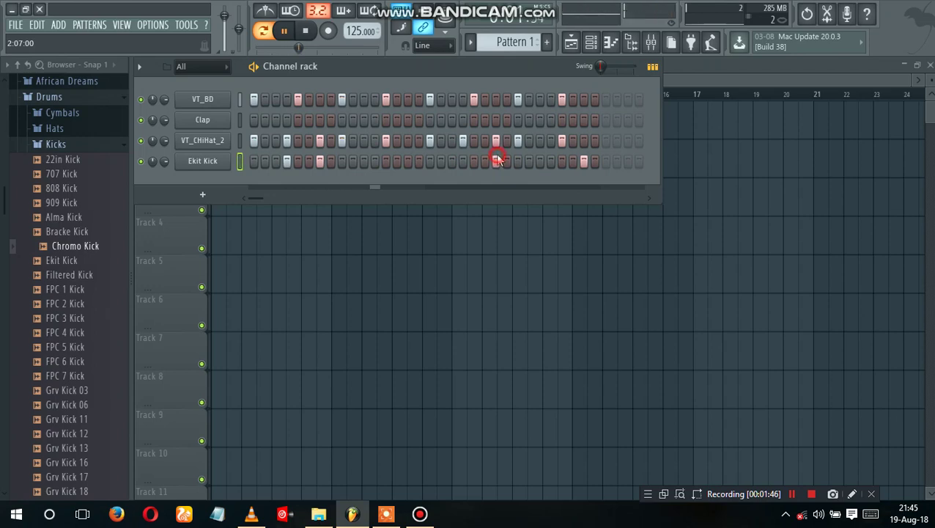
Step: Add an Ekit Kick hit on step 20, audition the 707 Kick sample and collapse the Kicks folder
{"action": "left_click", "coordinate": [462, 162]}
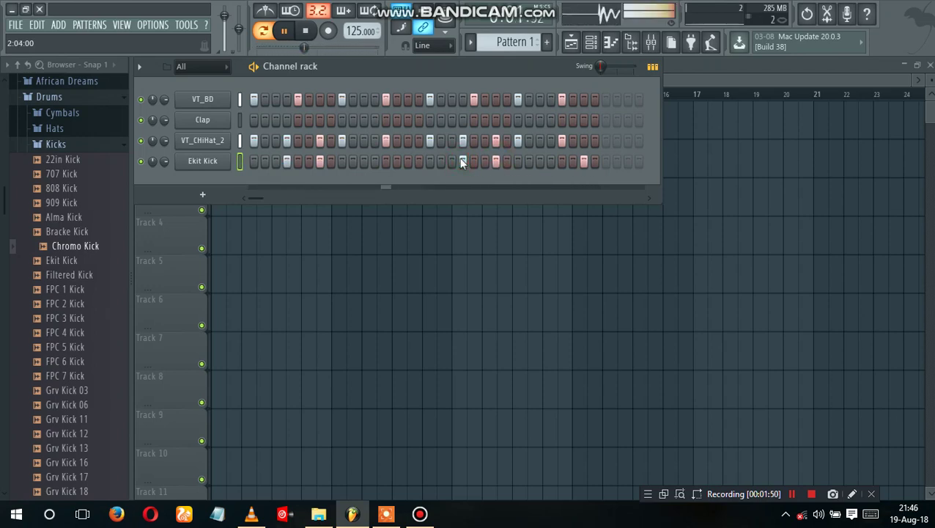
{"action": "left_click", "coordinate": [66, 174]}
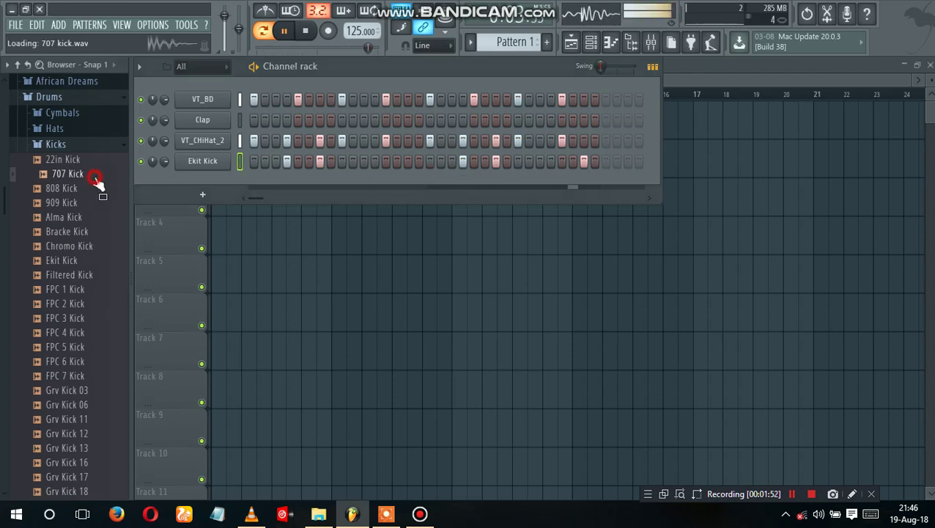
{"action": "left_click", "coordinate": [53, 144]}
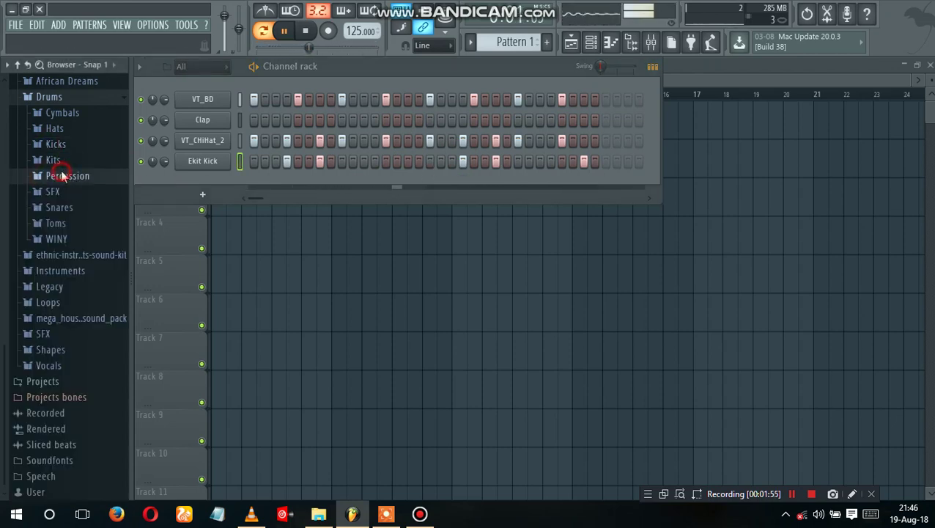
Step: Browse the Percussion samples and audition sounds such as 707 Tamb and FPC Scraper
{"action": "left_click", "coordinate": [60, 176]}
{"action": "left_click", "coordinate": [64, 207]}
{"action": "scroll", "coordinate": [70, 220], "scroll_direction": "down", "scroll_amount": 3}
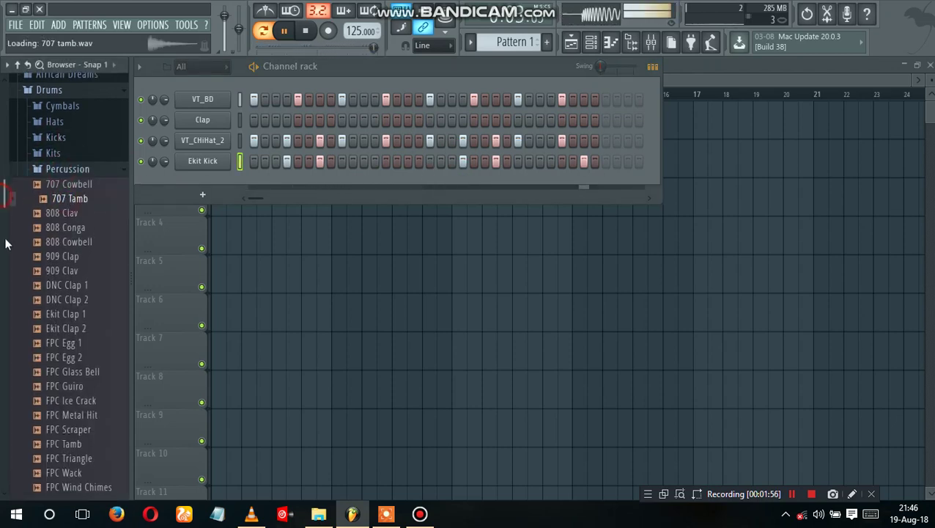
{"action": "left_click", "coordinate": [69, 223]}
{"action": "left_click", "coordinate": [63, 306]}
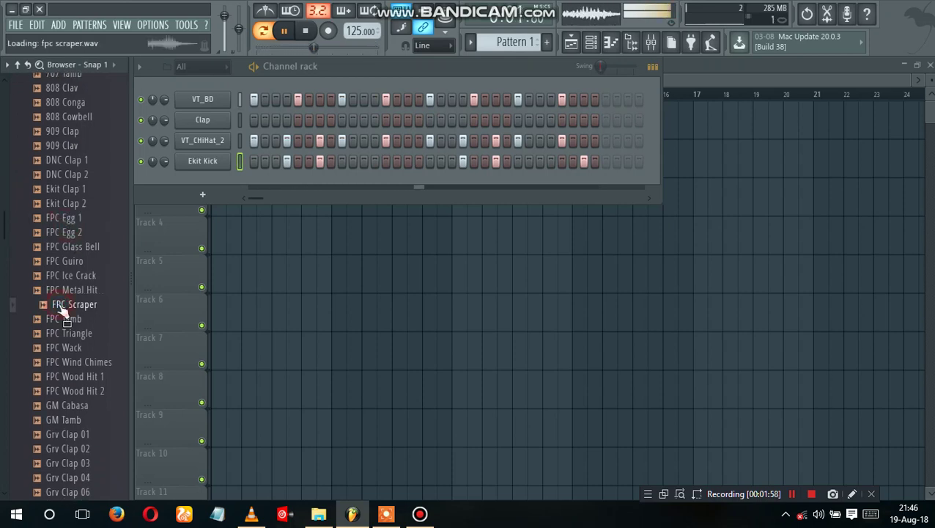
{"action": "left_click_drag", "start_coordinate": [5, 233], "coordinate": [8, 282]}
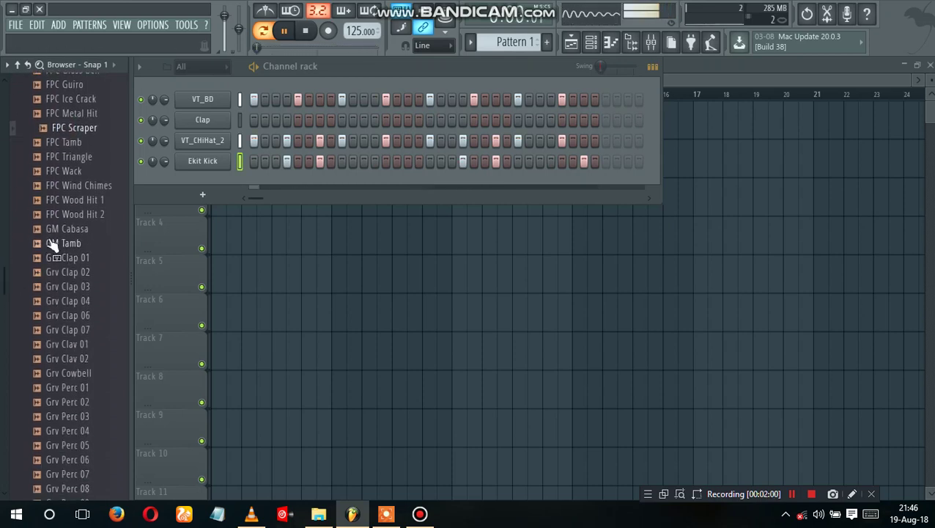
Step: Find the Linn Tamb percussion sample and add it as a new channel below Ekit Kick
{"action": "left_click_drag", "start_coordinate": [52, 243], "coordinate": [87, 231]}
{"action": "left_click", "coordinate": [2, 299]}
{"action": "left_click_drag", "start_coordinate": [1, 299], "coordinate": [4, 371]}
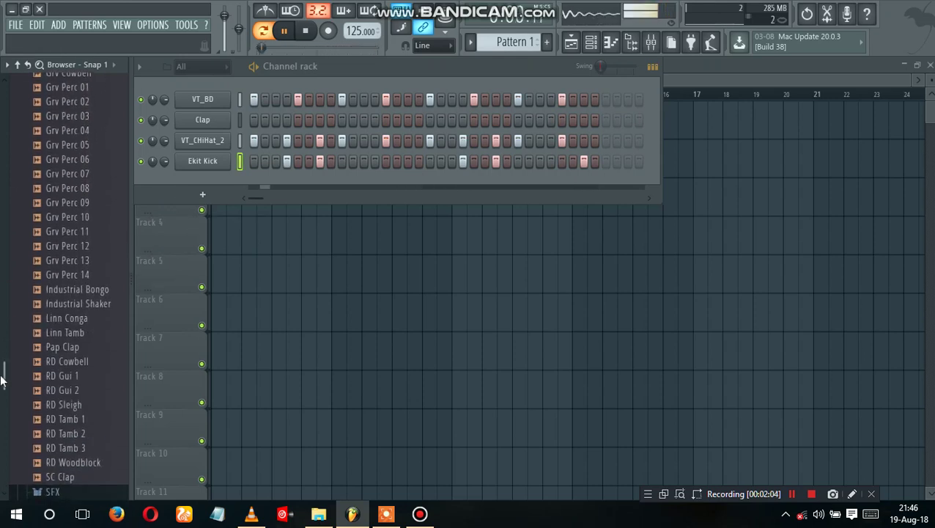
{"action": "left_click", "coordinate": [82, 332]}
{"action": "left_click_drag", "start_coordinate": [85, 332], "coordinate": [236, 188]}
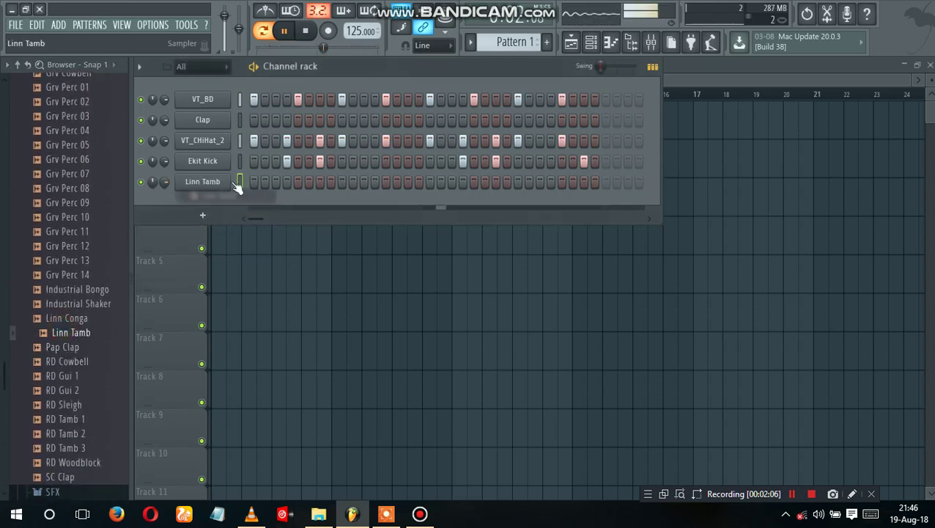
Step: Program Linn Tamb hits on steps 1, 9, 17 and 25, and hide the channel rack to reveal the playlist
{"action": "left_click", "coordinate": [341, 181]}
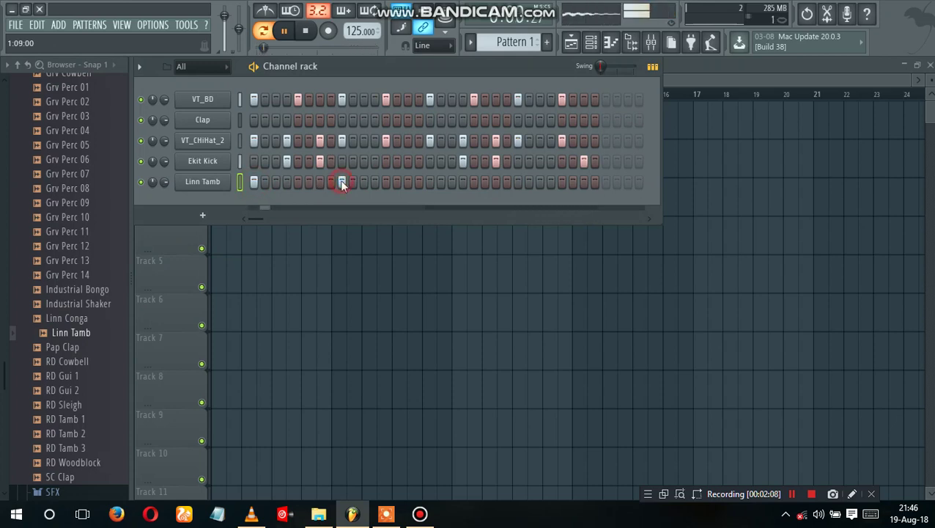
{"action": "left_click", "coordinate": [429, 182]}
{"action": "left_click", "coordinate": [517, 183]}
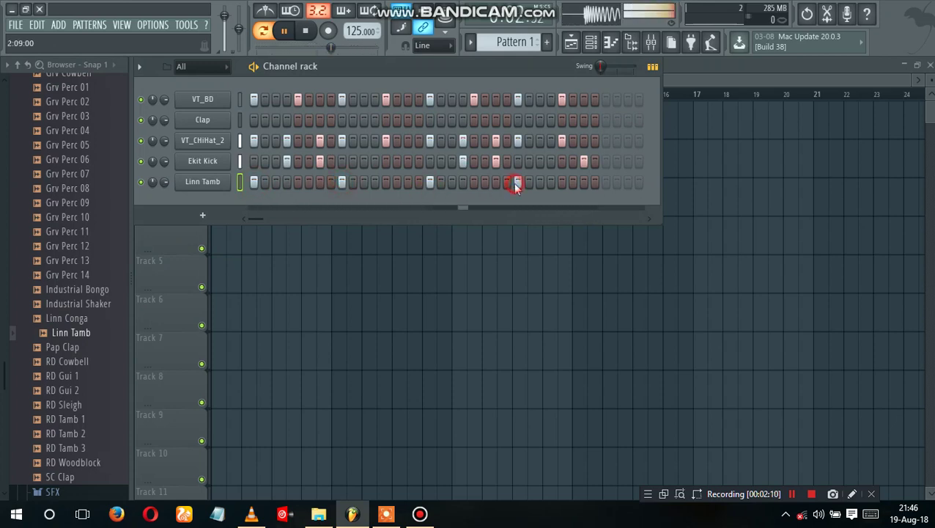
{"action": "left_click", "coordinate": [600, 45]}
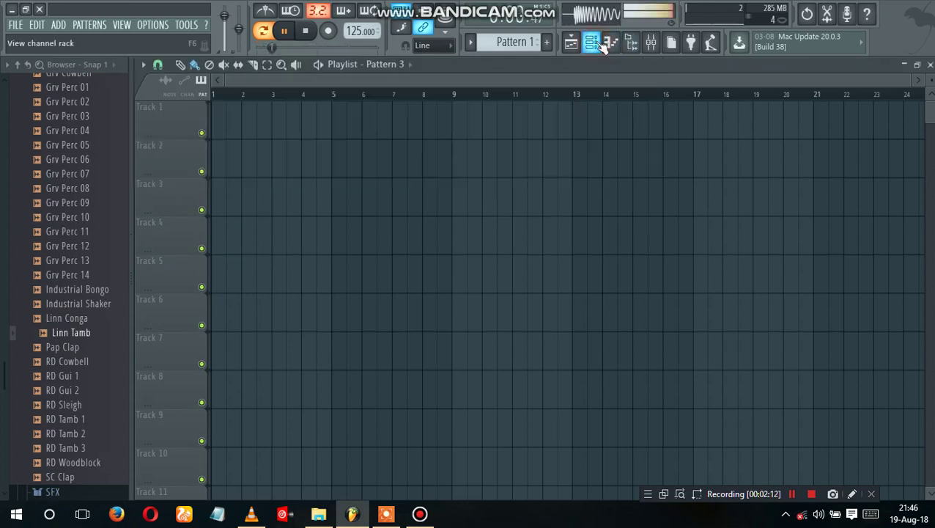
{"action": "mouse_move", "coordinate": [217, 129]}
{"action": "left_mouse_down"}
{"action": "mouse_move", "coordinate": [714, 129]}
{"action": "mouse_move", "coordinate": [282, 104]}
{"action": "left_mouse_up"}
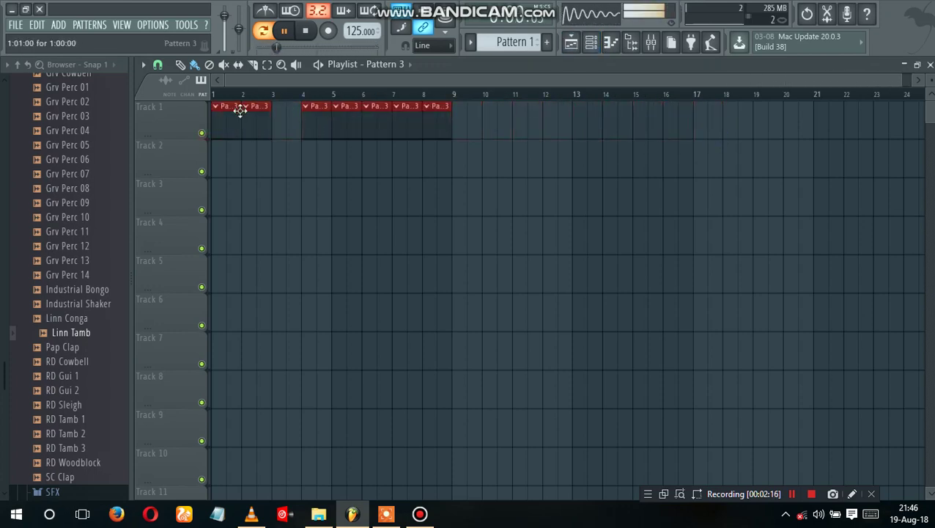
{"action": "left_click_drag", "start_coordinate": [227, 114], "coordinate": [408, 119]}
{"action": "right_click", "coordinate": [405, 114]}
Step: Fill playlist Track 1 with ten Pattern 1 clips covering bars 1 to 20, and switch playback to song mode
{"action": "left_click", "coordinate": [472, 44]}
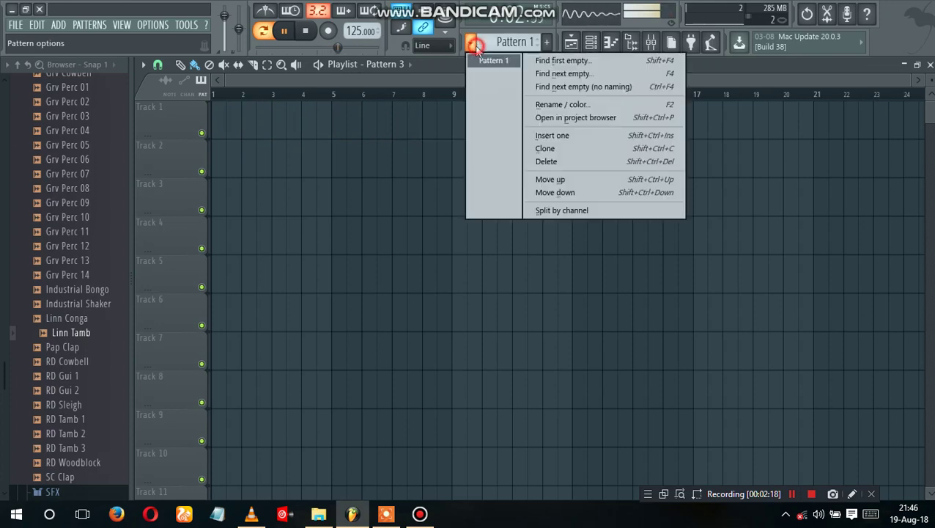
{"action": "left_click", "coordinate": [477, 48]}
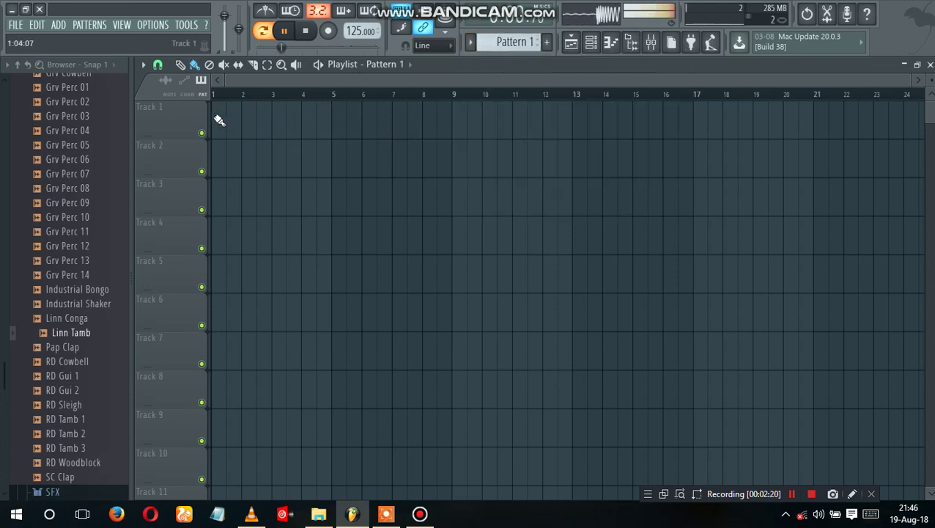
{"action": "left_click_drag", "start_coordinate": [214, 119], "coordinate": [803, 132]}
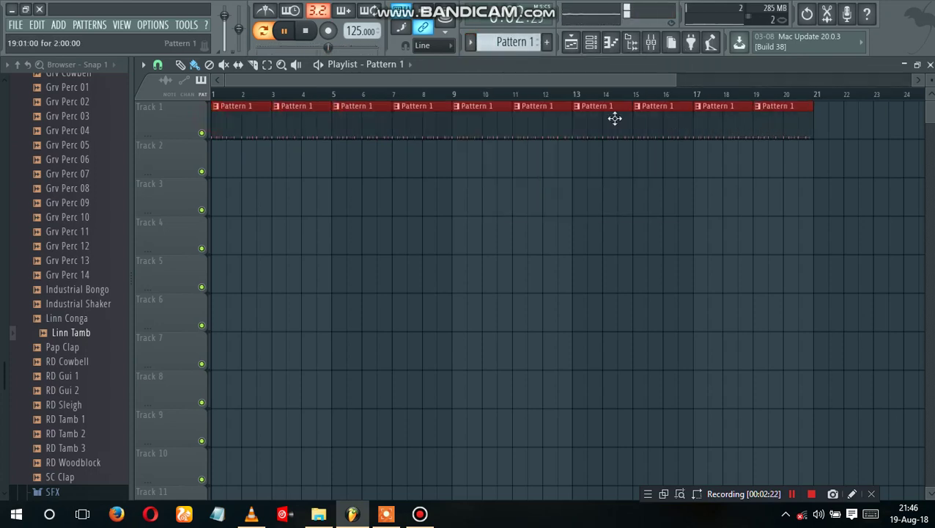
{"action": "left_click", "coordinate": [264, 31]}
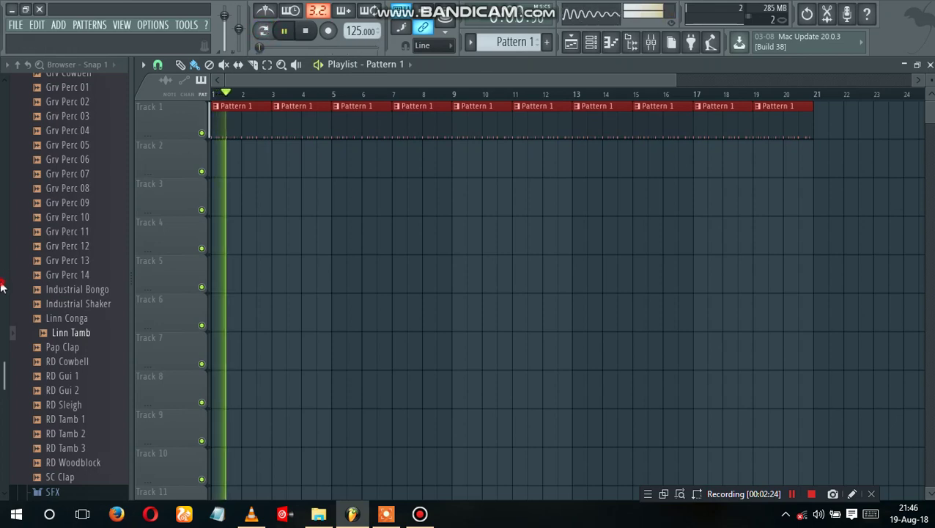
Step: Collapse the Percussion and Drums folders in the sample browser
{"action": "scroll", "coordinate": [2, 162], "scroll_direction": "up", "scroll_amount": 10}
{"action": "scroll", "coordinate": [2, 161], "scroll_direction": "up", "scroll_amount": 8}
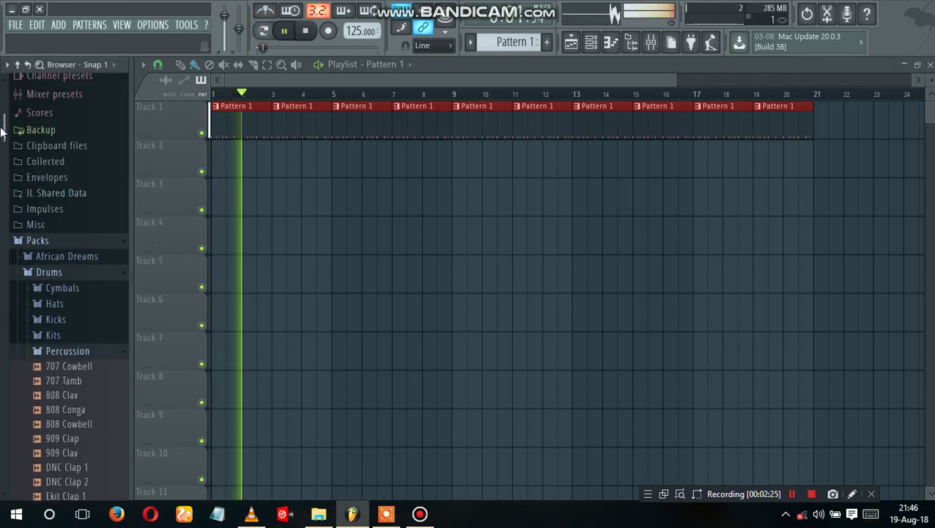
{"action": "left_click", "coordinate": [71, 353]}
{"action": "left_click", "coordinate": [48, 274]}
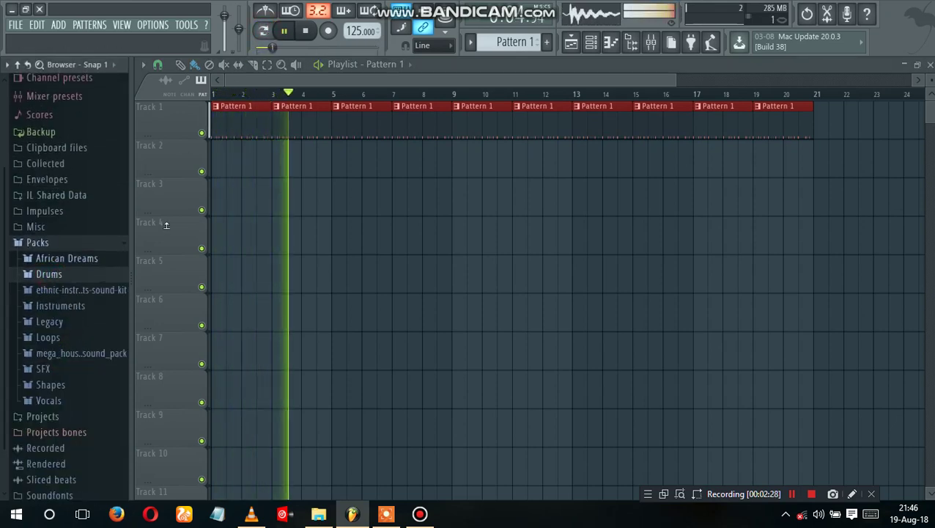
Step: Route the VT_BD channel to mixer insert 10 and bring up that insert in the mixer
{"action": "left_click", "coordinate": [591, 43]}
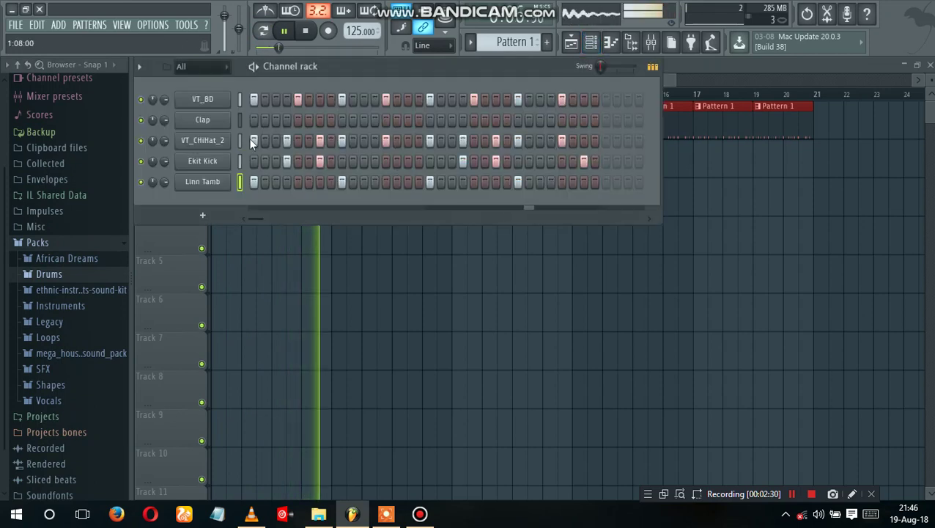
{"action": "left_click", "coordinate": [212, 102]}
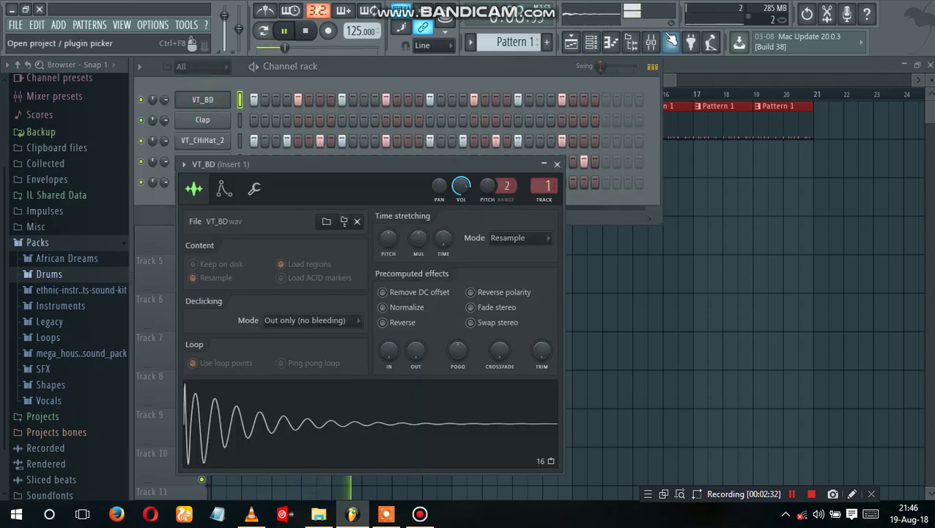
{"action": "left_click", "coordinate": [542, 186]}
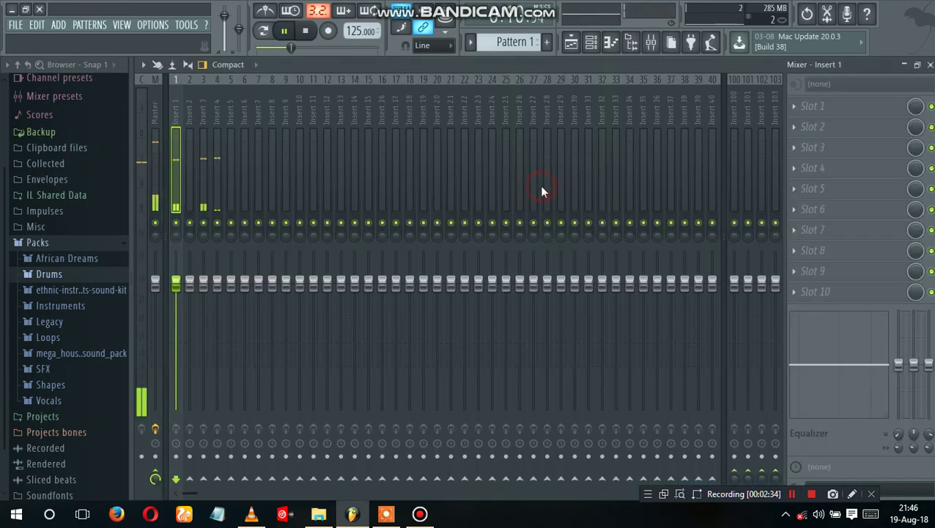
{"action": "left_click", "coordinate": [299, 108]}
{"action": "left_click", "coordinate": [591, 42]}
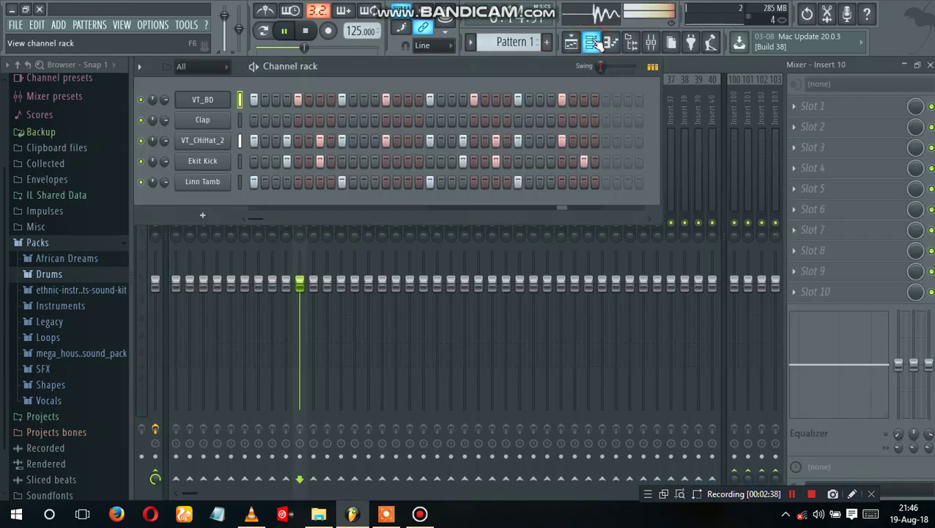
{"action": "left_click", "coordinate": [204, 100]}
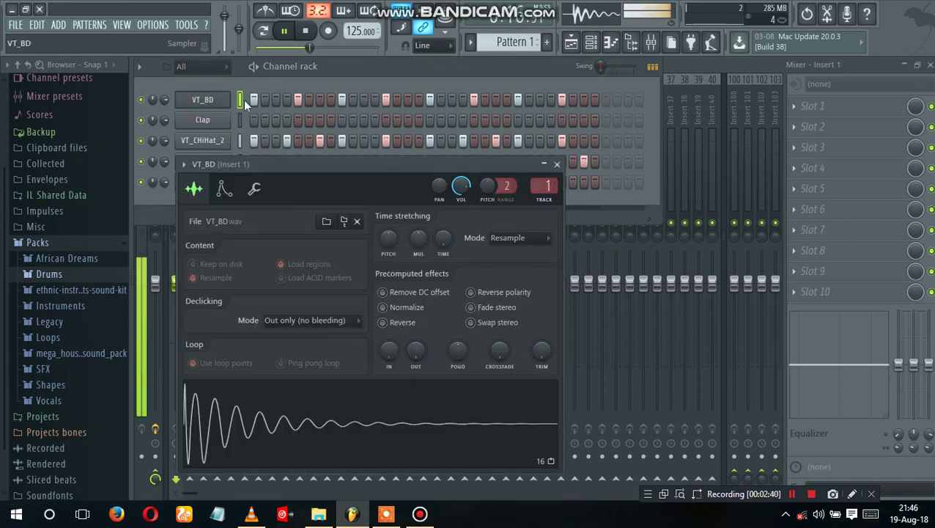
{"action": "left_click_drag", "start_coordinate": [521, 177], "coordinate": [546, 183]}
{"action": "left_click", "coordinate": [699, 62]}
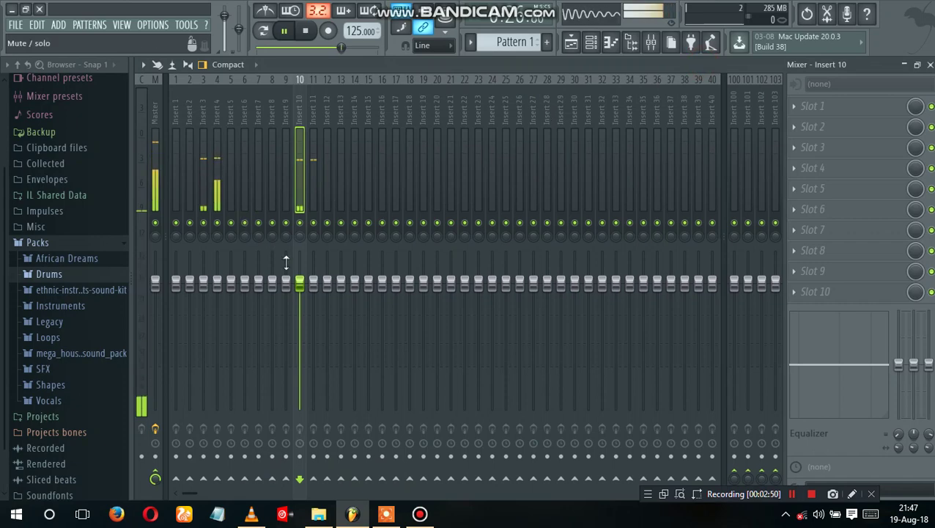
Step: Raise the volume fader of mixer insert 10, and close the mixer and the VT_BD channel settings
{"action": "left_click_drag", "start_coordinate": [300, 283], "coordinate": [299, 253]}
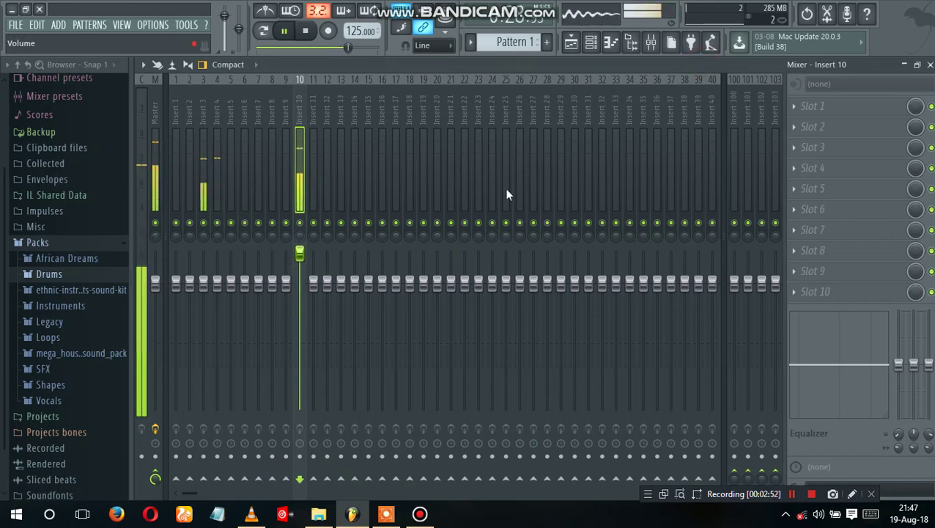
{"action": "left_click", "coordinate": [929, 65]}
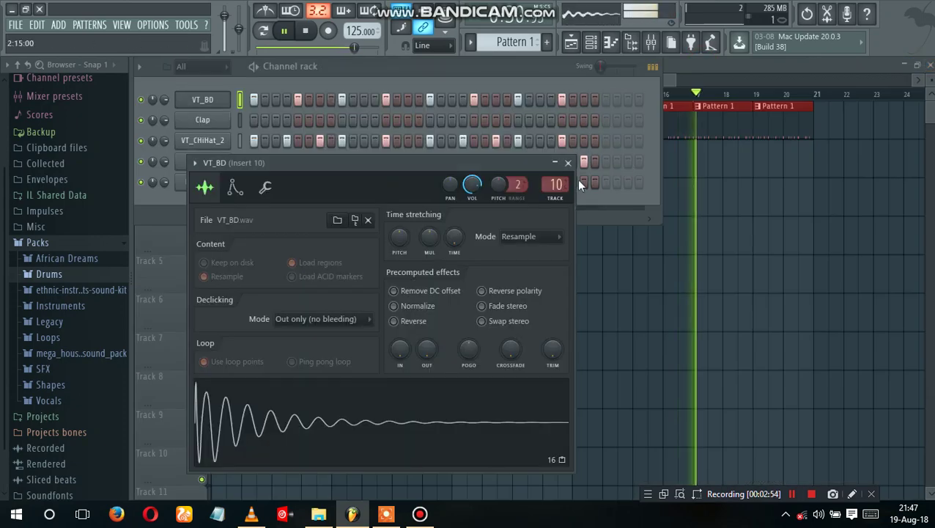
{"action": "left_click", "coordinate": [568, 162]}
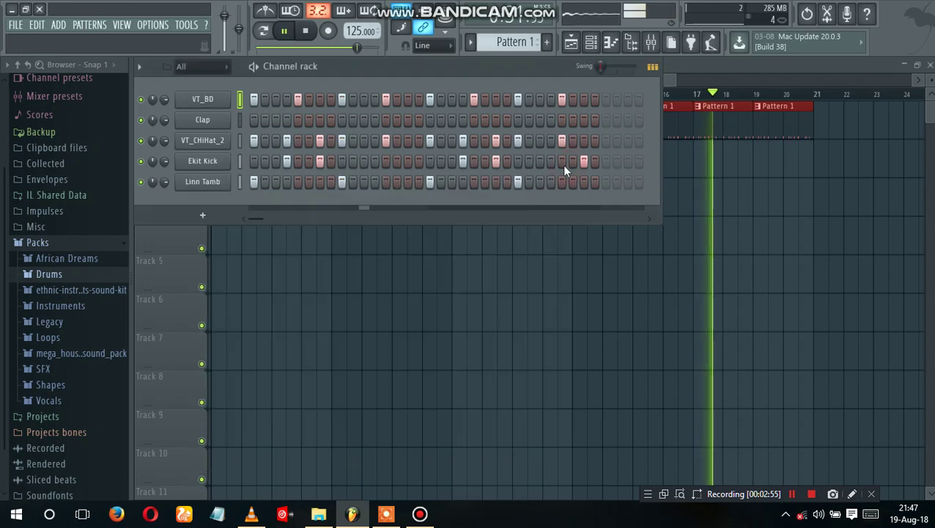
Step: Add a Sytrus channel with the Orchestral 1 preset to the channel rack and close its plugin window
{"action": "left_click", "coordinate": [206, 210]}
{"action": "mouse_move", "coordinate": [587, 113]}
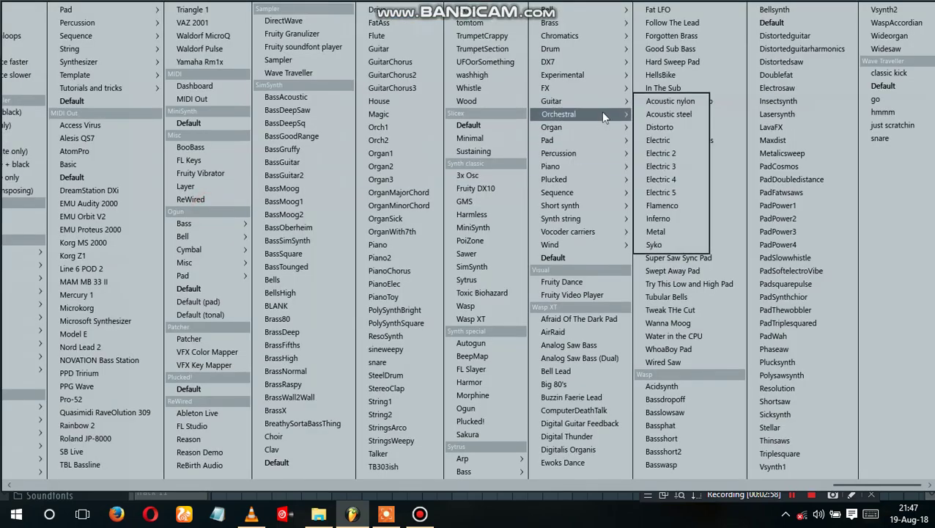
{"action": "left_click", "coordinate": [668, 127]}
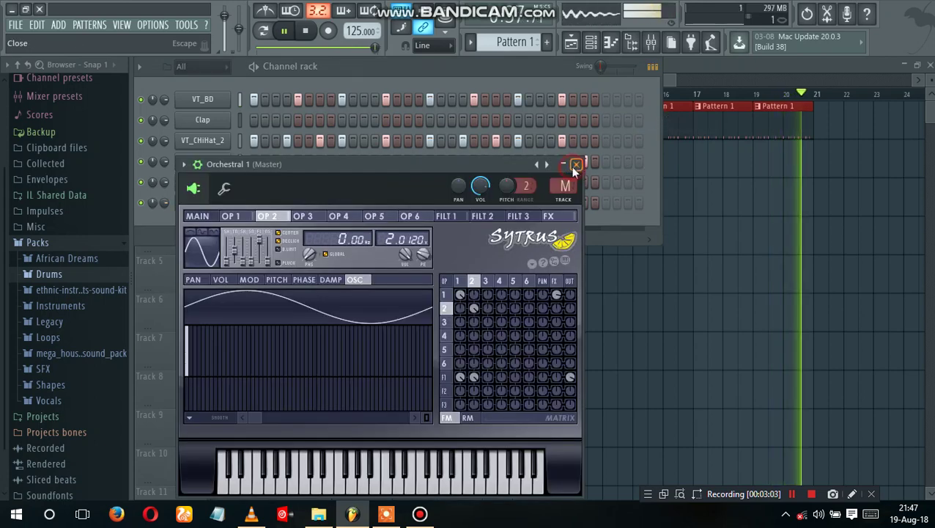
{"action": "left_click", "coordinate": [576, 165]}
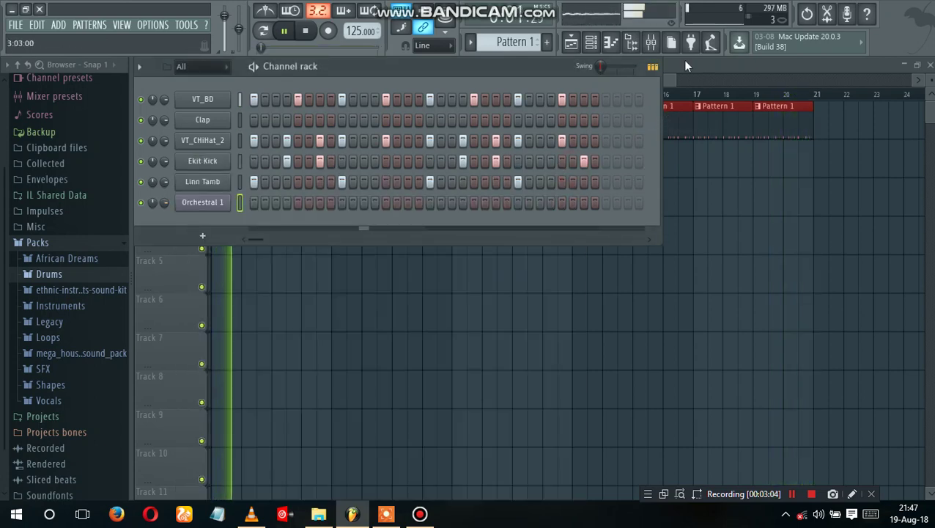
Step: Create Pattern 2 with its default name and switch playback to pattern mode
{"action": "left_click", "coordinate": [547, 42]}
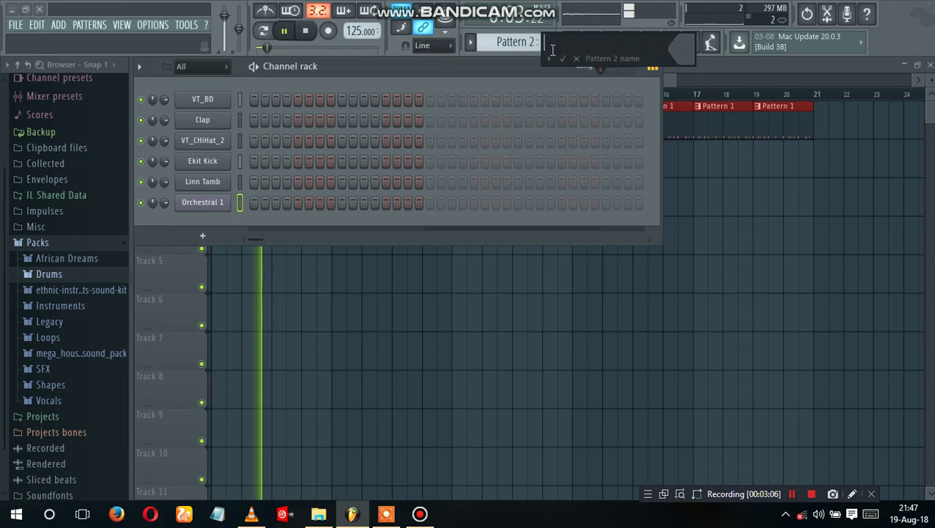
{"action": "left_click", "coordinate": [563, 58]}
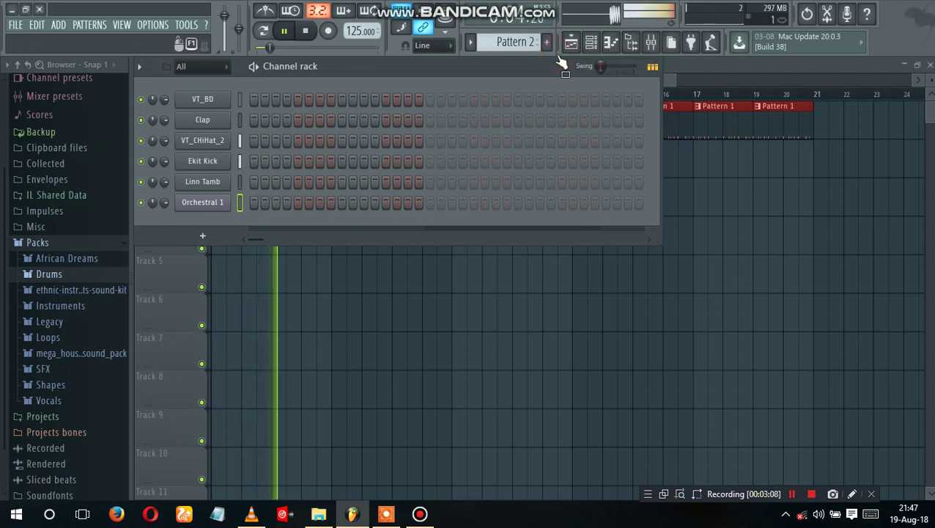
{"action": "left_click", "coordinate": [265, 32]}
Step: Place a two-bar E4 note at bar 1 in the piano roll of the Orchestral 1 channel
{"action": "right_click", "coordinate": [227, 209]}
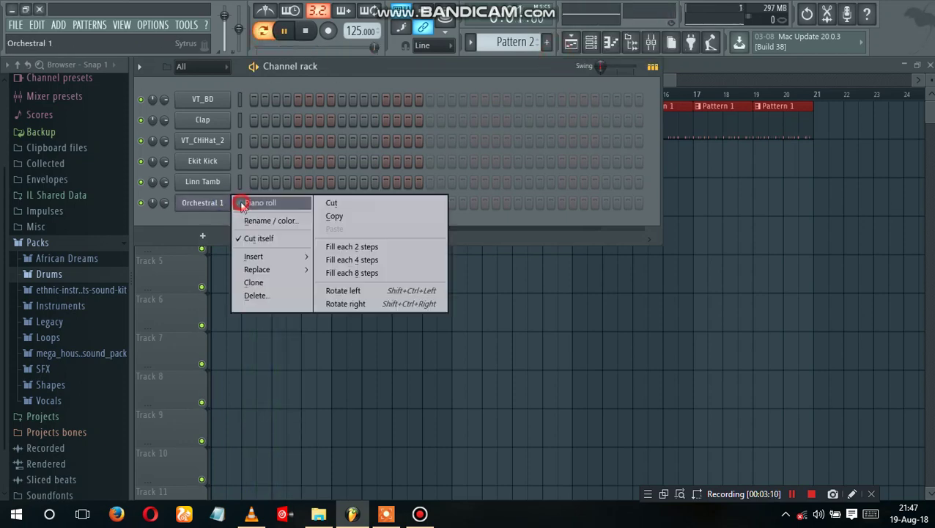
{"action": "left_click", "coordinate": [242, 202]}
{"action": "left_click", "coordinate": [184, 342]}
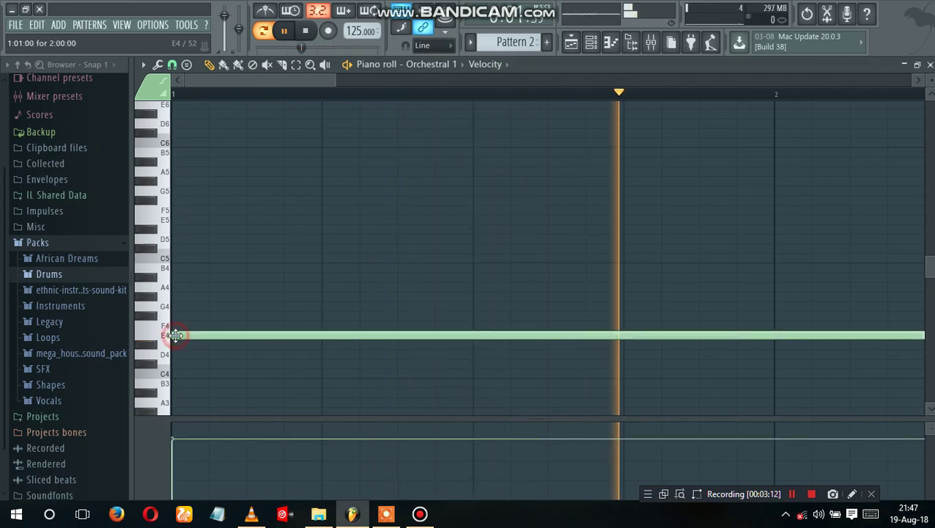
{"action": "left_click", "coordinate": [332, 78]}
{"action": "left_click_drag", "start_coordinate": [473, 103], "coordinate": [745, 165]}
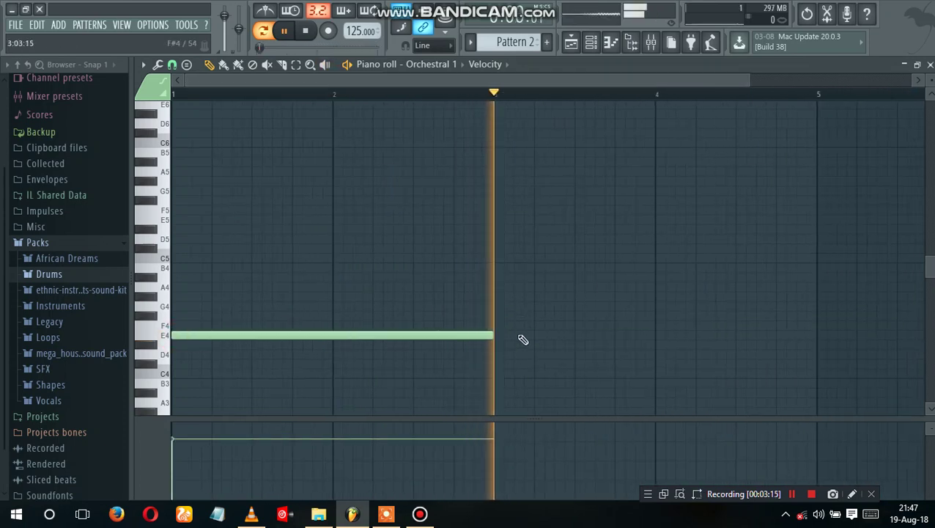
Step: Paint ten back-to-back Pattern 2 clips on playlist Track 2 from bar 1 to the end of bar 20
{"action": "left_click", "coordinate": [571, 42]}
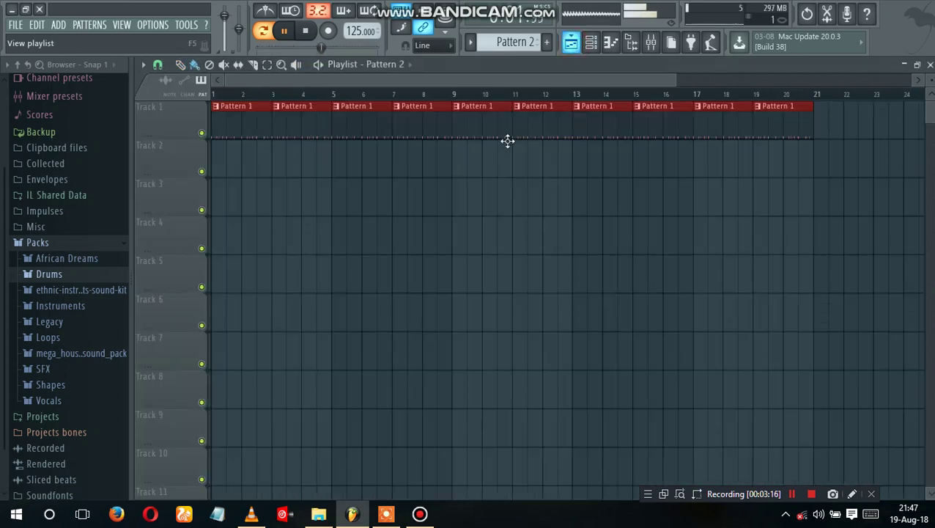
{"action": "mouse_move", "coordinate": [221, 169]}
{"action": "left_mouse_down"}
{"action": "mouse_move", "coordinate": [760, 152]}
{"action": "mouse_move", "coordinate": [714, 150]}
{"action": "left_mouse_up"}
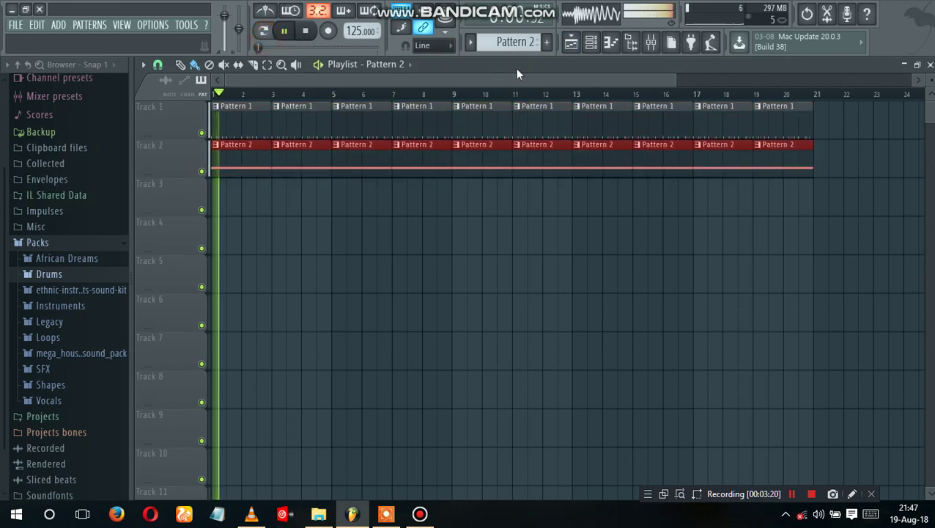
Step: Route the Orchestral 1 channel to mixer insert 15 and select that insert in the mixer
{"action": "left_click", "coordinate": [591, 41]}
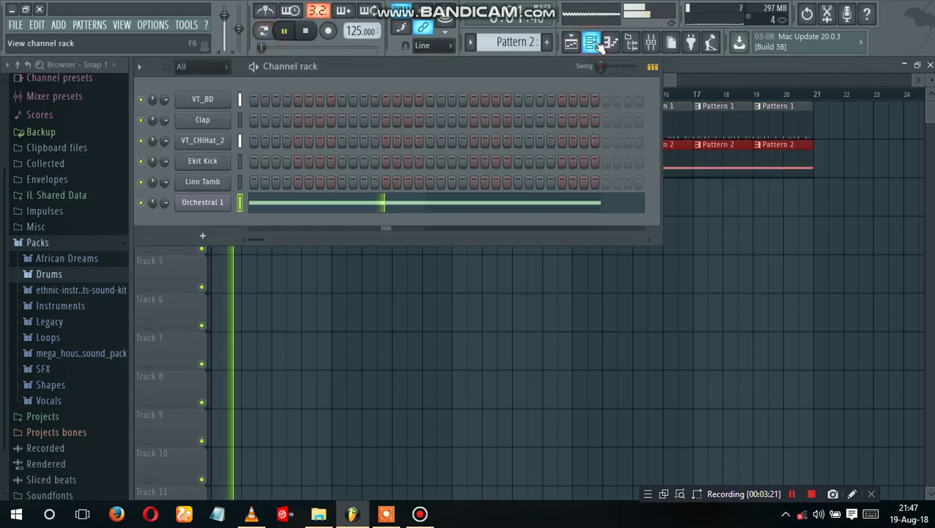
{"action": "left_click", "coordinate": [213, 202]}
{"action": "left_click", "coordinate": [653, 46]}
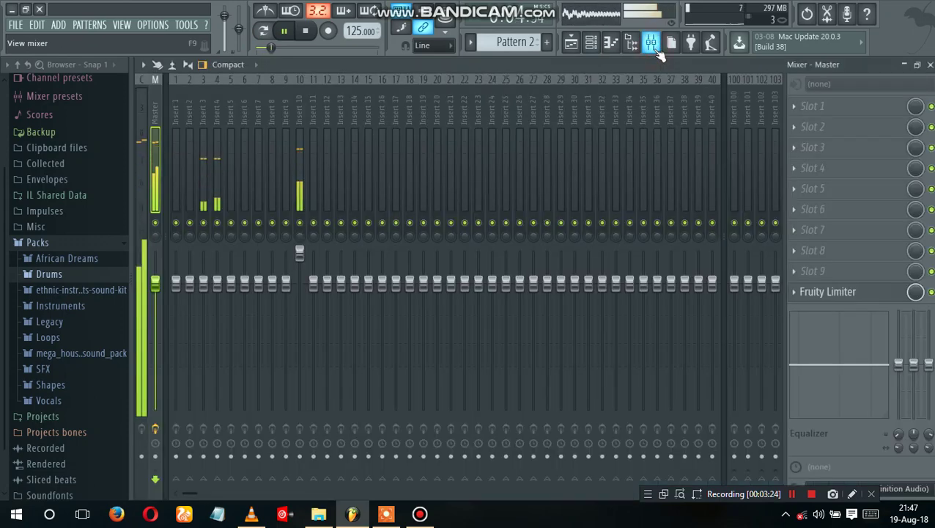
{"action": "left_click", "coordinate": [651, 44]}
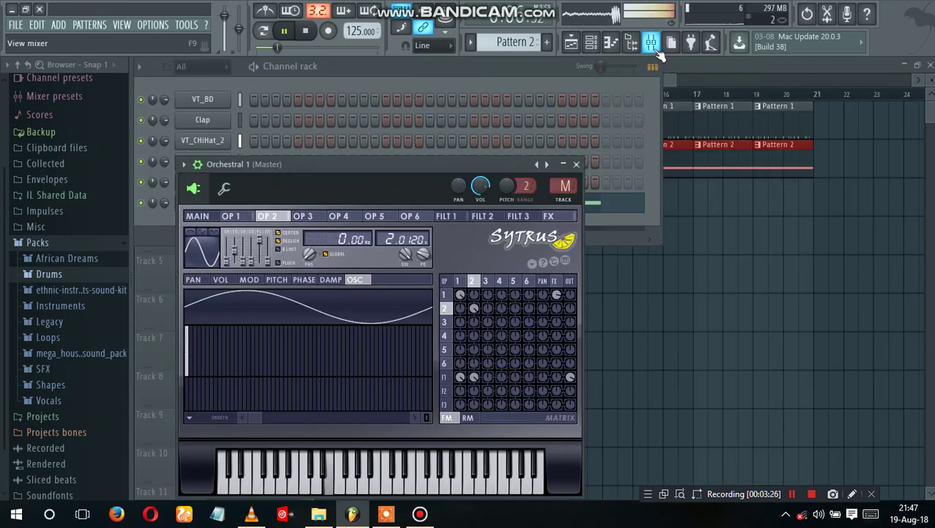
{"action": "left_click_drag", "start_coordinate": [565, 187], "coordinate": [565, 167]}
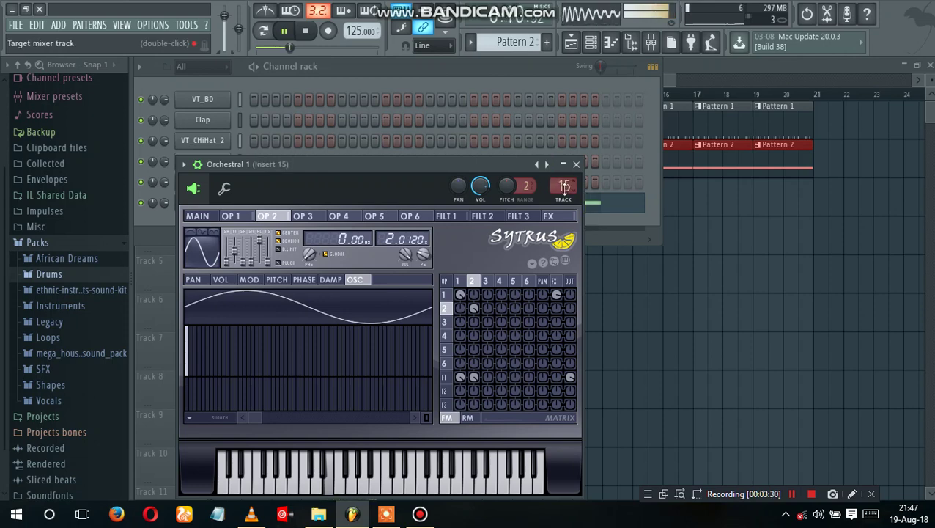
{"action": "left_click", "coordinate": [651, 41]}
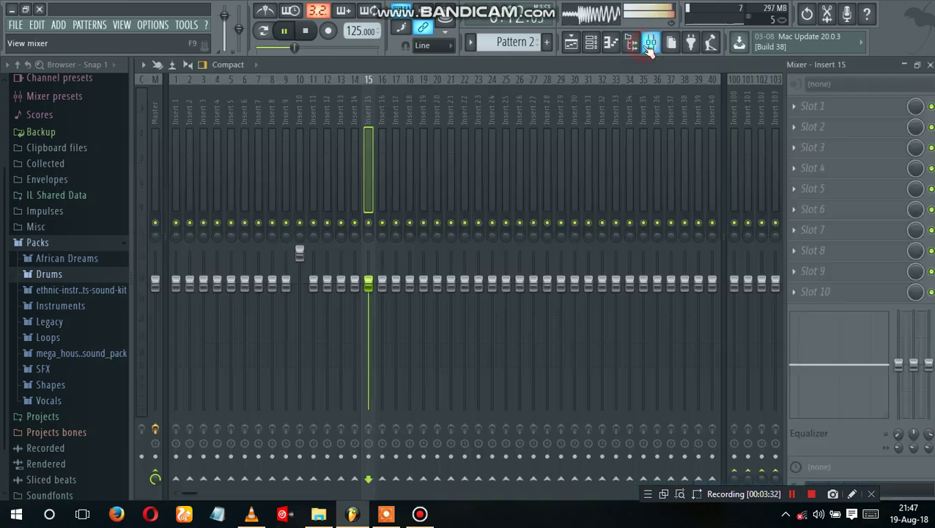
{"action": "left_click", "coordinate": [370, 87]}
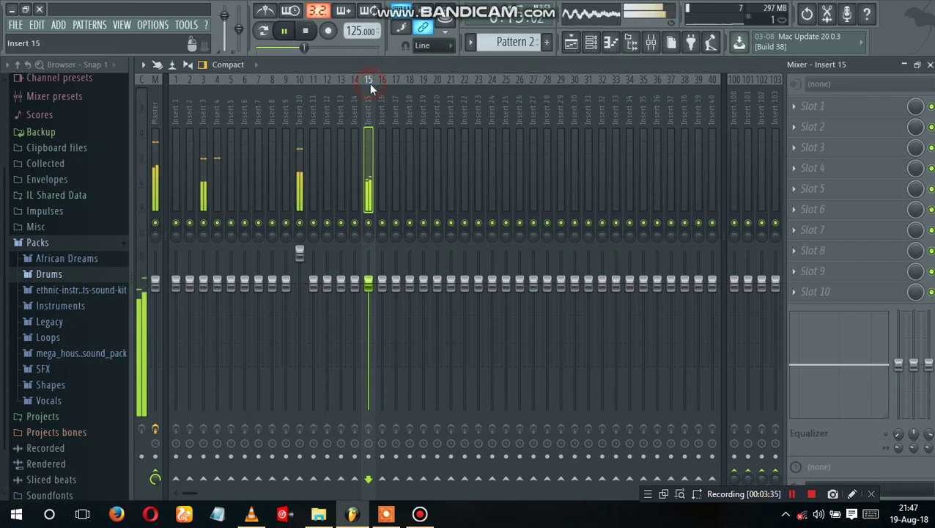
{"action": "left_click", "coordinate": [590, 43]}
{"action": "left_click", "coordinate": [591, 43]}
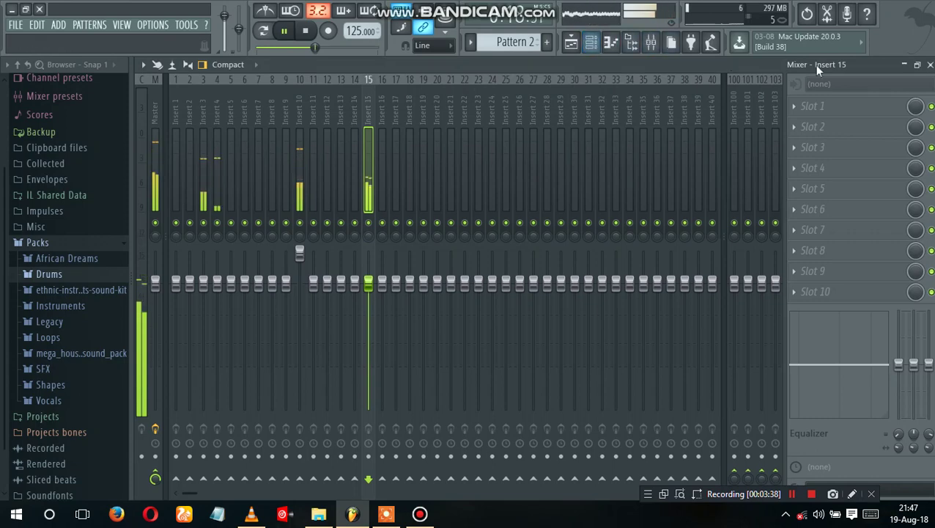
{"action": "left_click", "coordinate": [651, 42]}
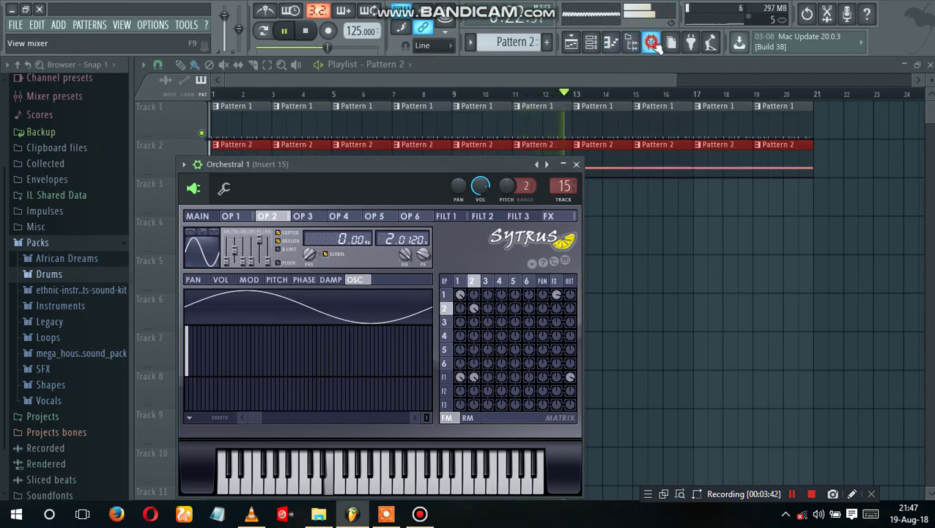
{"action": "left_click", "coordinate": [651, 43]}
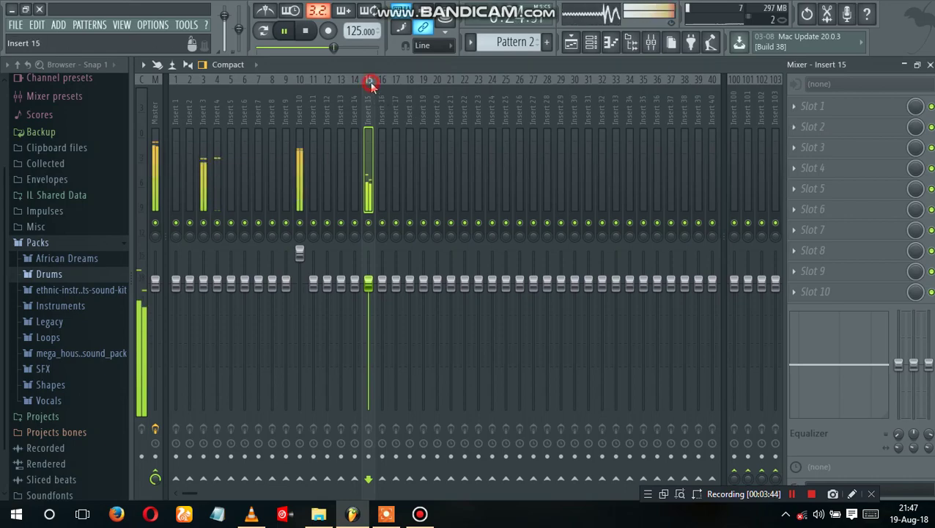
{"action": "left_click", "coordinate": [834, 111]}
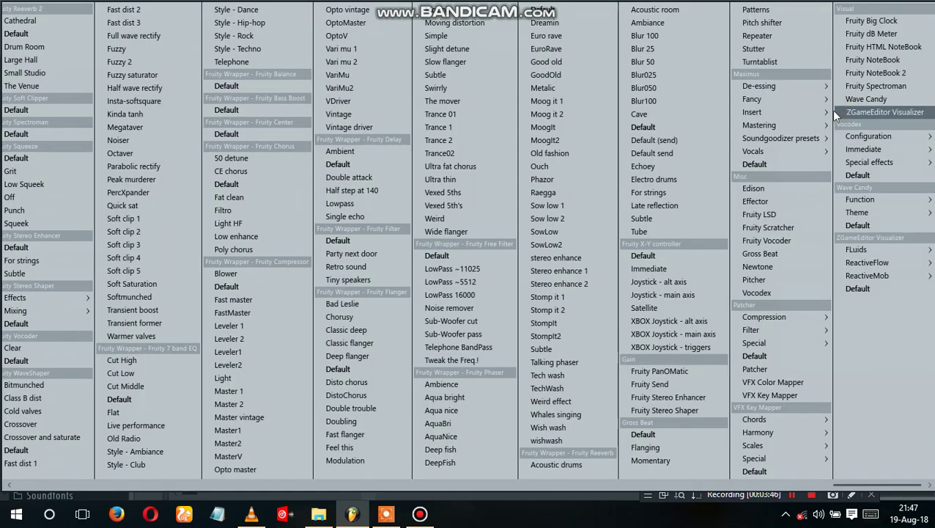
{"action": "left_click", "coordinate": [222, 498]}
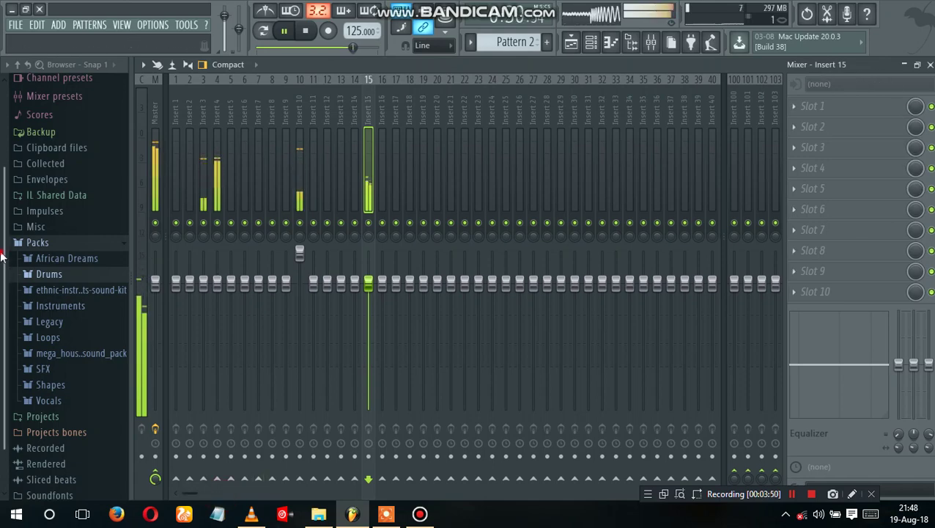
Step: Load the Default preset of Fruity Reeverb 2 from the browser's effect presets into slot 1 of mixer insert 15
{"action": "left_click_drag", "start_coordinate": [2, 257], "coordinate": [3, 164]}
{"action": "left_click", "coordinate": [44, 135]}
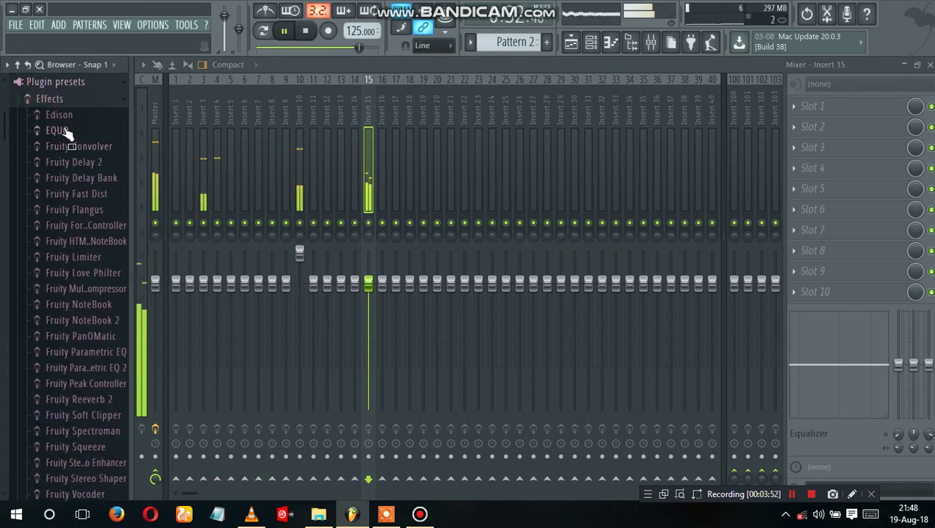
{"action": "left_click_drag", "start_coordinate": [2, 146], "coordinate": [86, 184]}
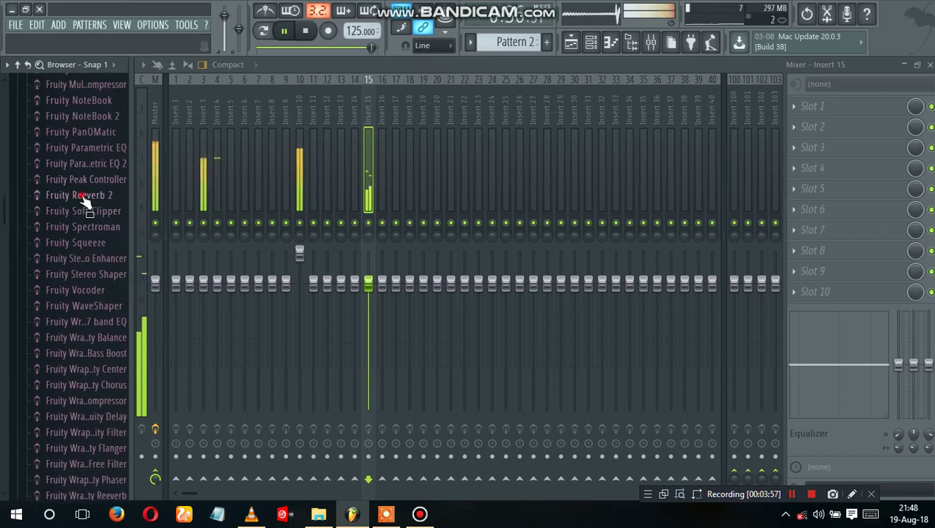
{"action": "left_click", "coordinate": [82, 196]}
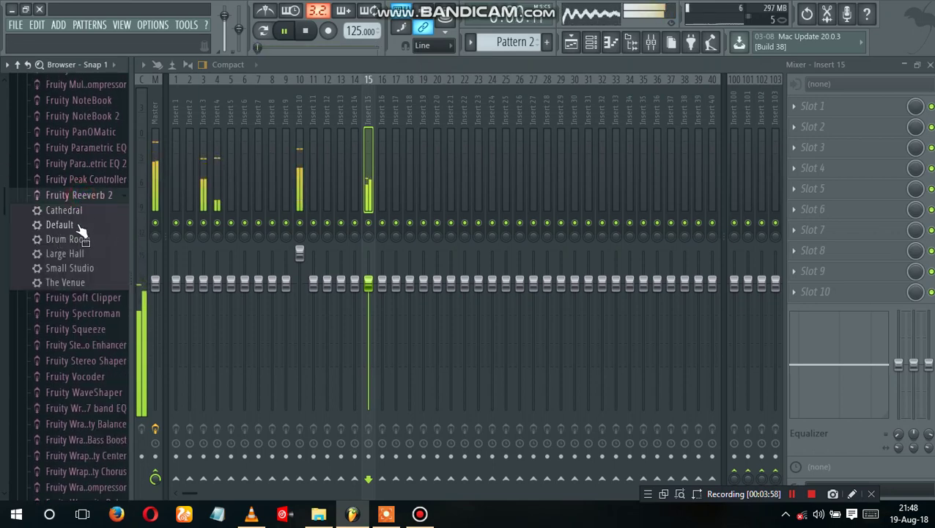
{"action": "left_click_drag", "start_coordinate": [775, 135], "coordinate": [817, 110]}
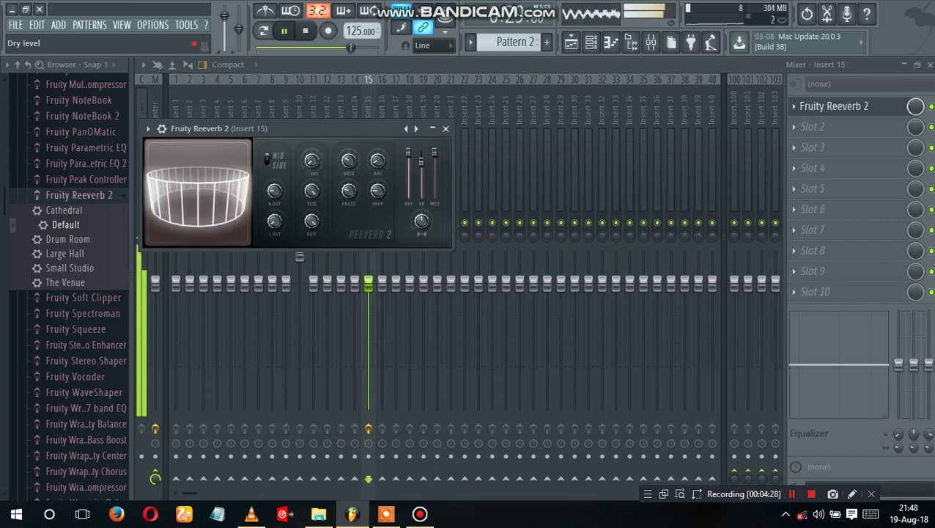
Step: Lower the dry level of Fruity Reeverb 2 on insert 15 and close the effect window
{"action": "left_click_drag", "start_coordinate": [310, 194], "coordinate": [312, 197]}
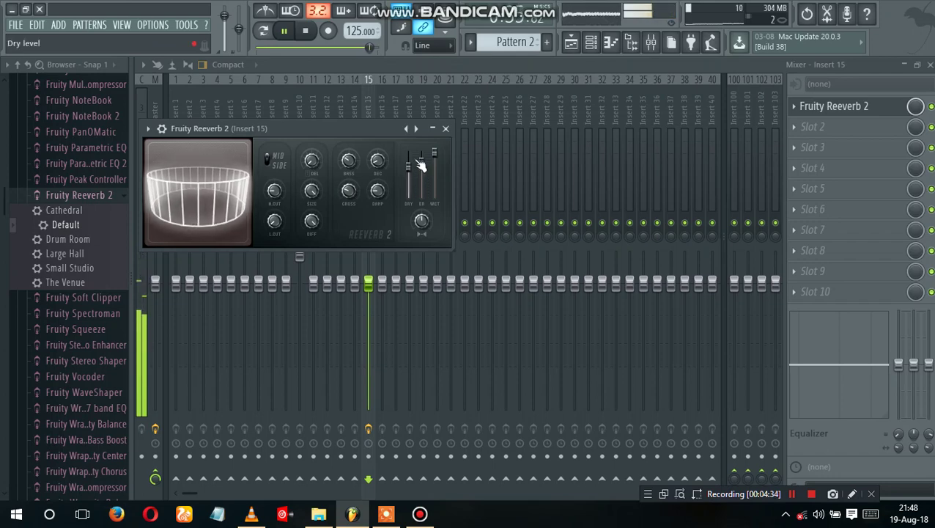
{"action": "left_click", "coordinate": [445, 129]}
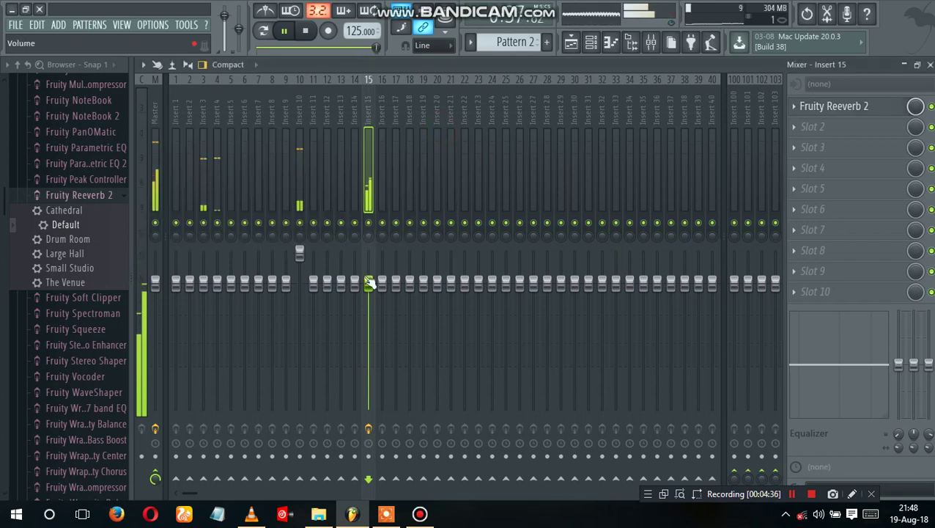
Step: Lower the volume of mixer insert 15 to 78% (-5.3 dB), and close the mixer and the Orchestral 1 plugin window
{"action": "left_click_drag", "start_coordinate": [368, 283], "coordinate": [368, 312]}
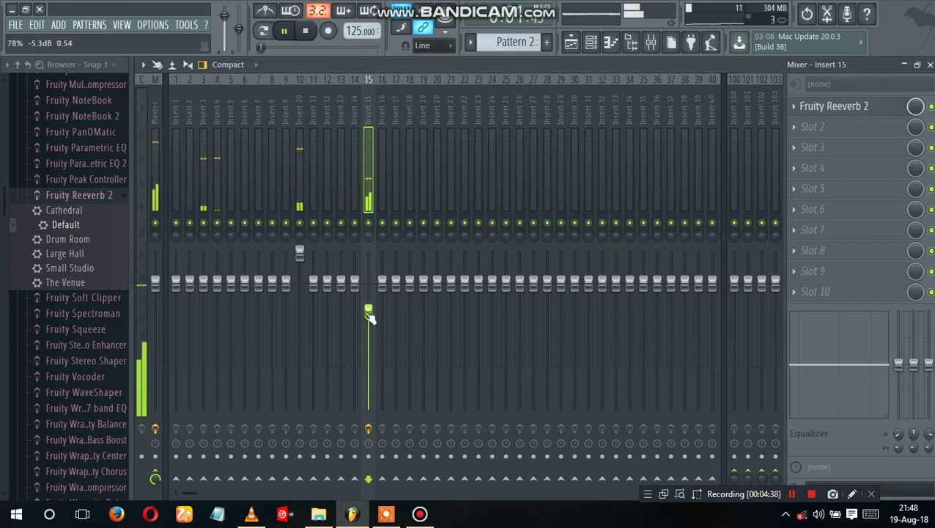
{"action": "left_click", "coordinate": [930, 65]}
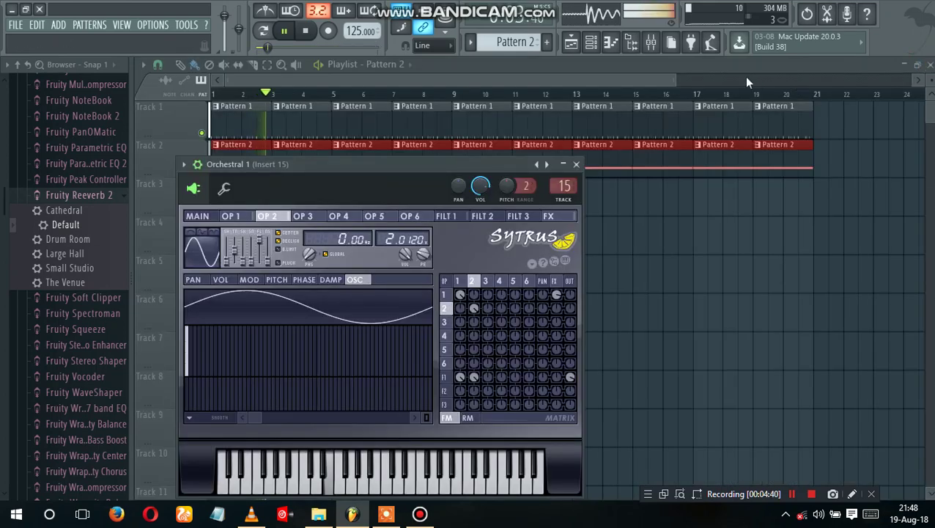
{"action": "left_click", "coordinate": [576, 166]}
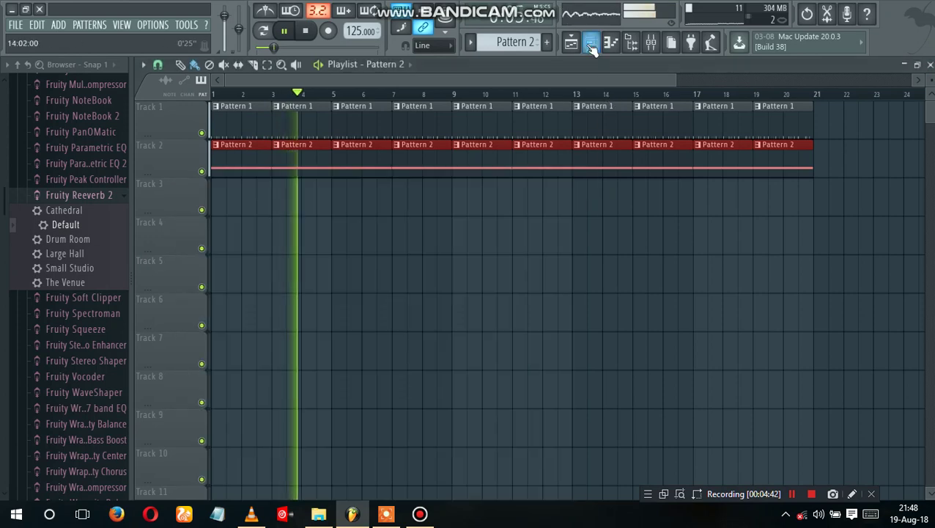
Step: Add a SimSynth channel with the BassAcoustic preset to the channel rack
{"action": "left_click", "coordinate": [591, 42]}
{"action": "left_click", "coordinate": [202, 240]}
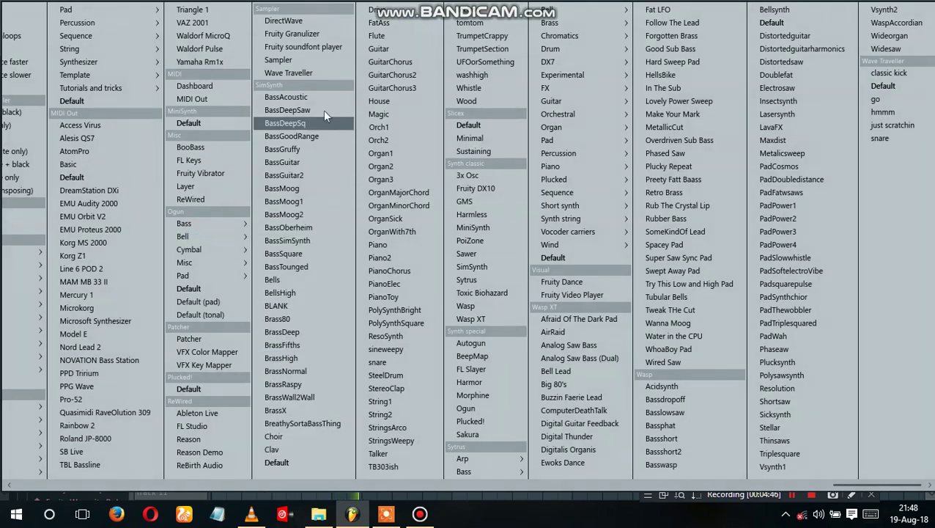
{"action": "left_click", "coordinate": [304, 97]}
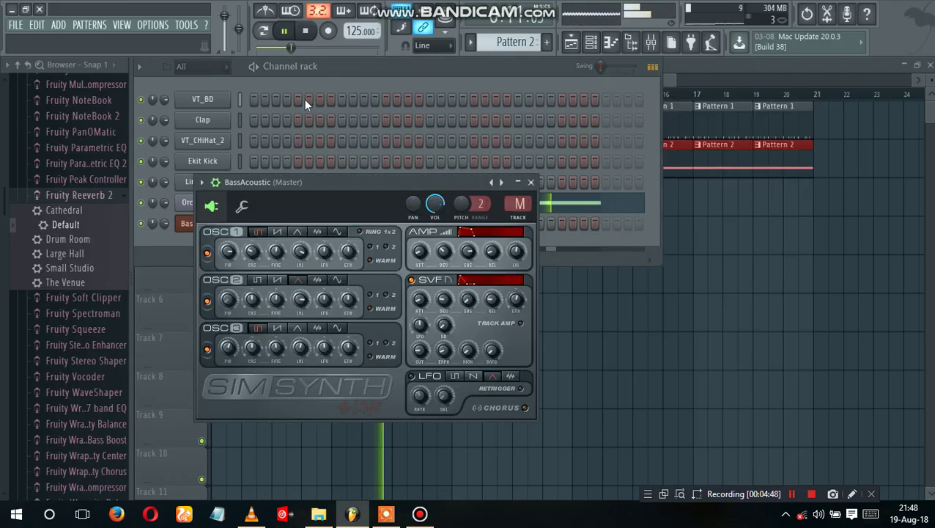
Step: Audition the BassAcoustic sound with the notes G4, A4, F4 and D4, and close its plugin window
{"action": "key", "text": "b"}
{"action": "key", "text": "b"}
{"action": "key", "text": "b"}
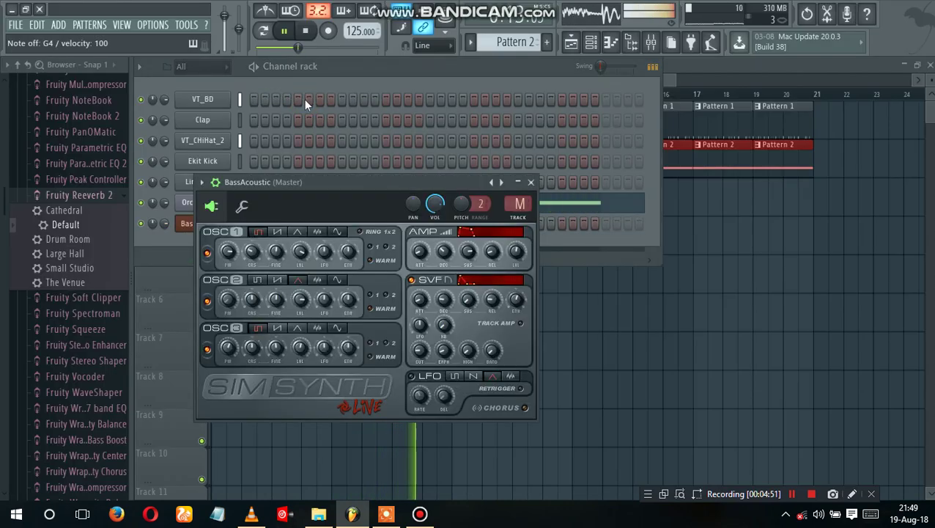
{"action": "key", "text": "b"}
{"action": "key", "text": "n"}
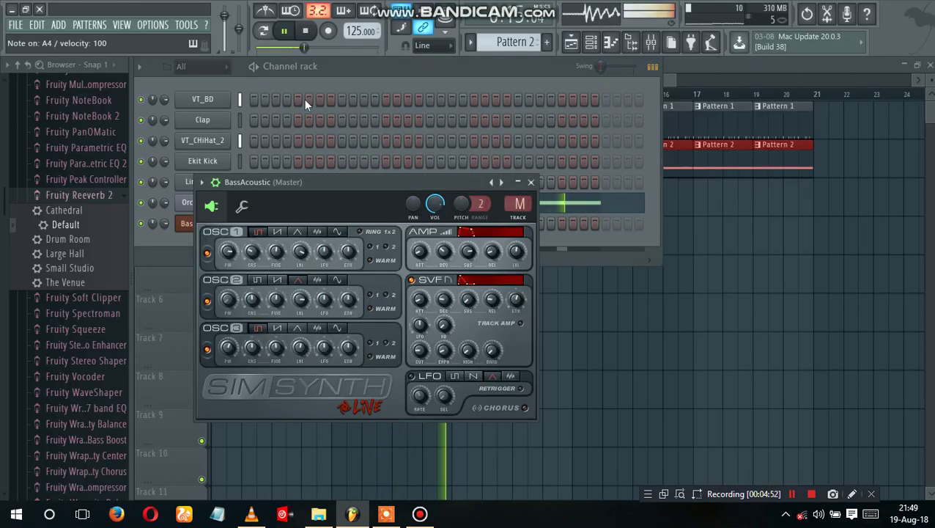
{"action": "key", "text": "v"}
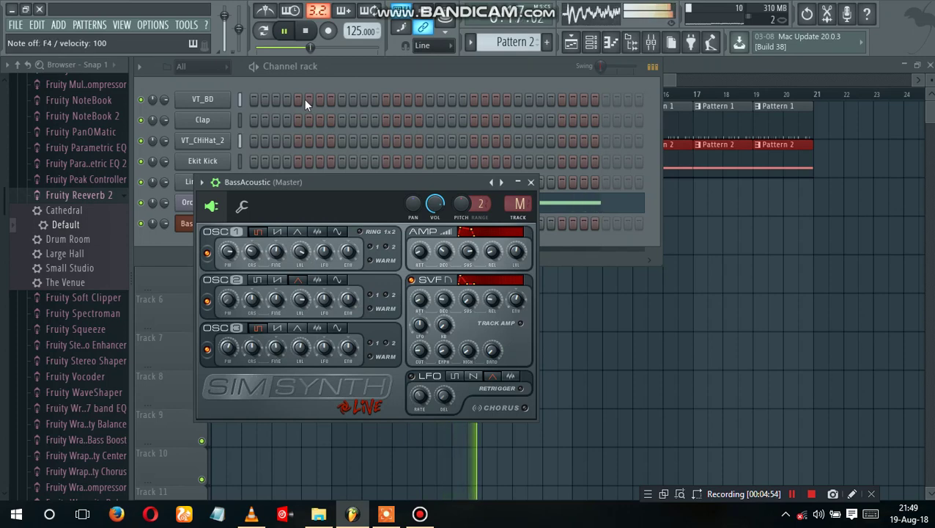
{"action": "key", "text": "x"}
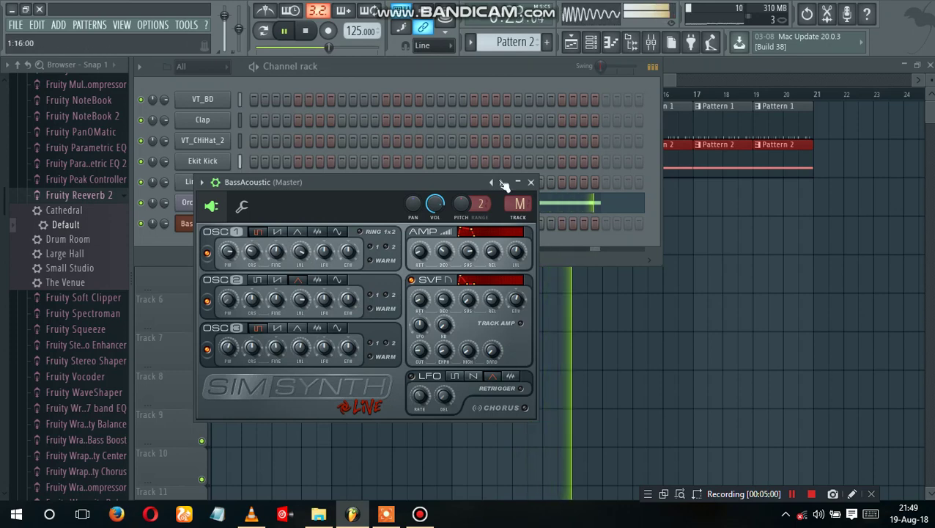
{"action": "key", "text": "x"}
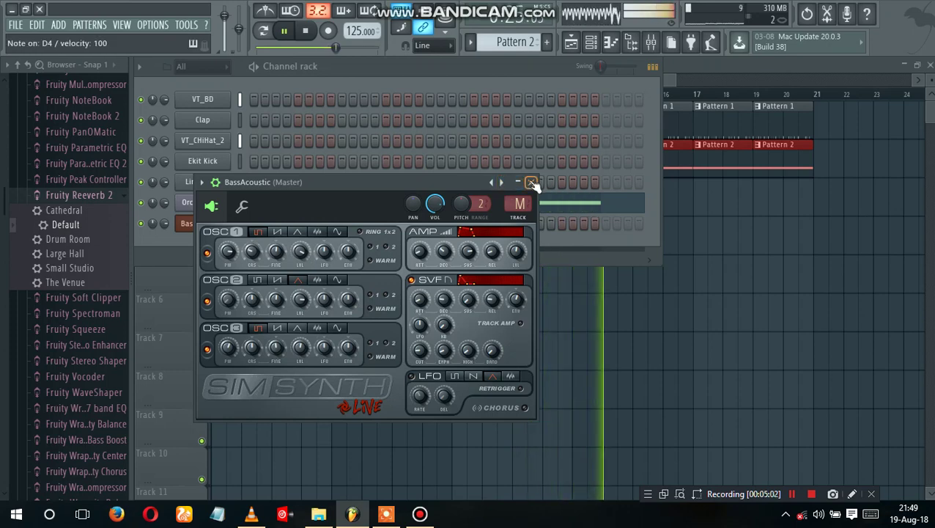
{"action": "left_click", "coordinate": [532, 183]}
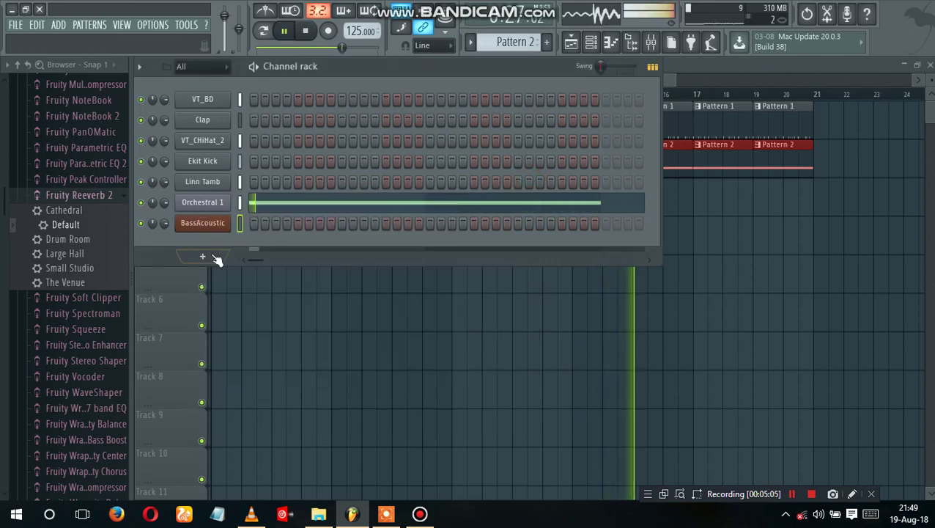
Step: Replace the BassAcoustic channel with the SimSynth House preset and display its plugin window
{"action": "right_click", "coordinate": [217, 223]}
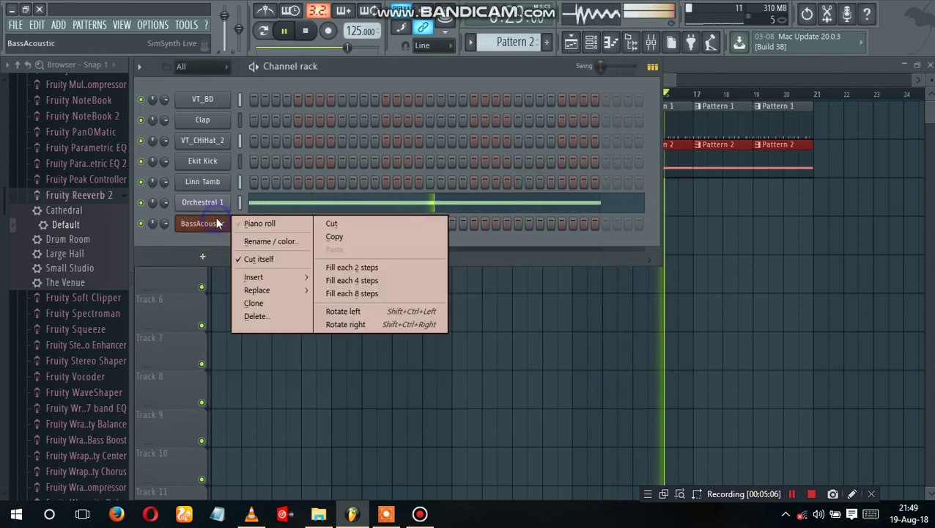
{"action": "mouse_move", "coordinate": [257, 287]}
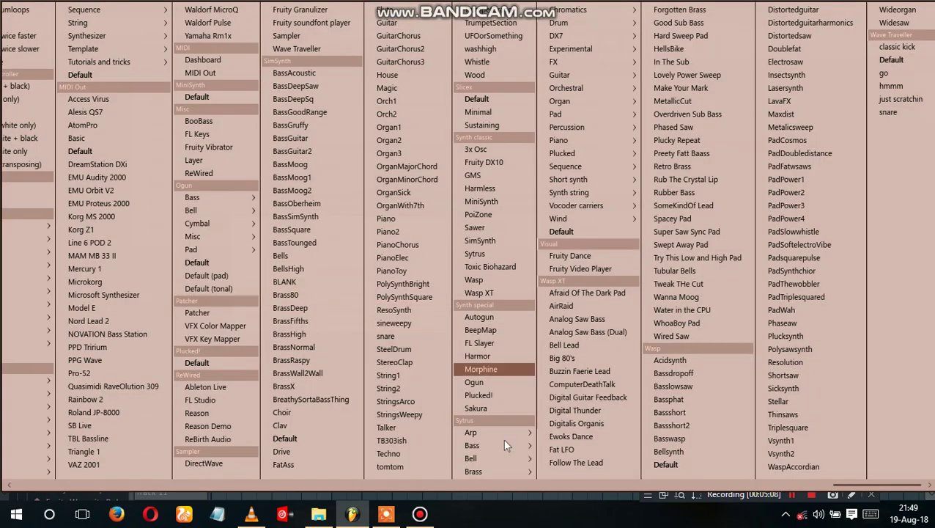
{"action": "mouse_move", "coordinate": [505, 471]}
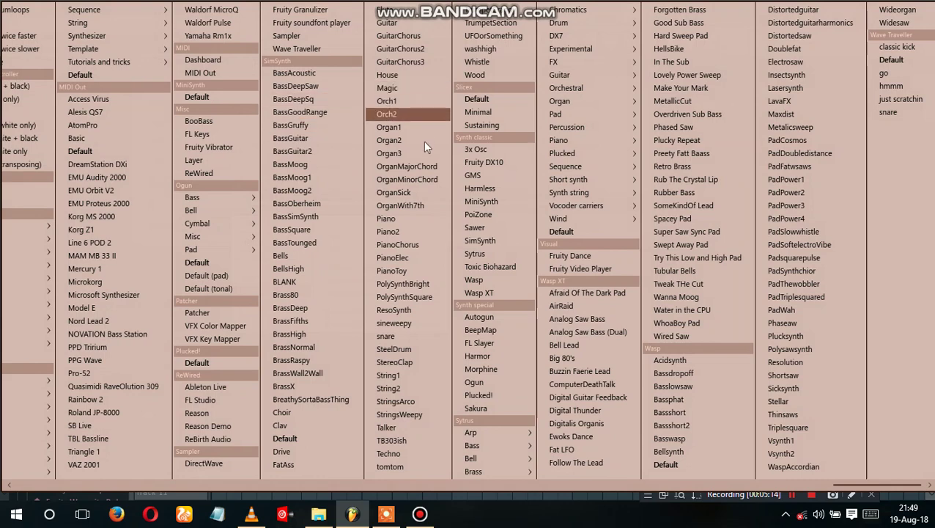
{"action": "left_click", "coordinate": [394, 76]}
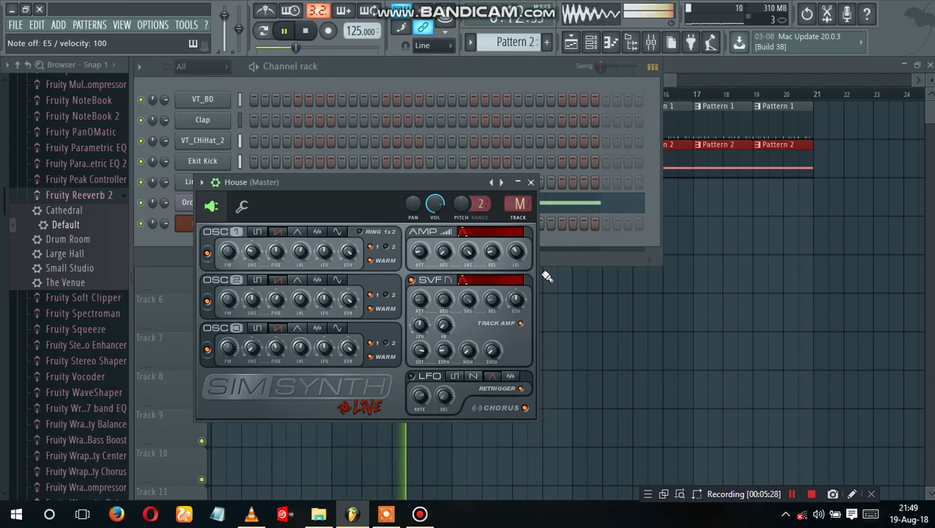
{"action": "left_click", "coordinate": [530, 183]}
{"action": "left_click", "coordinate": [182, 224]}
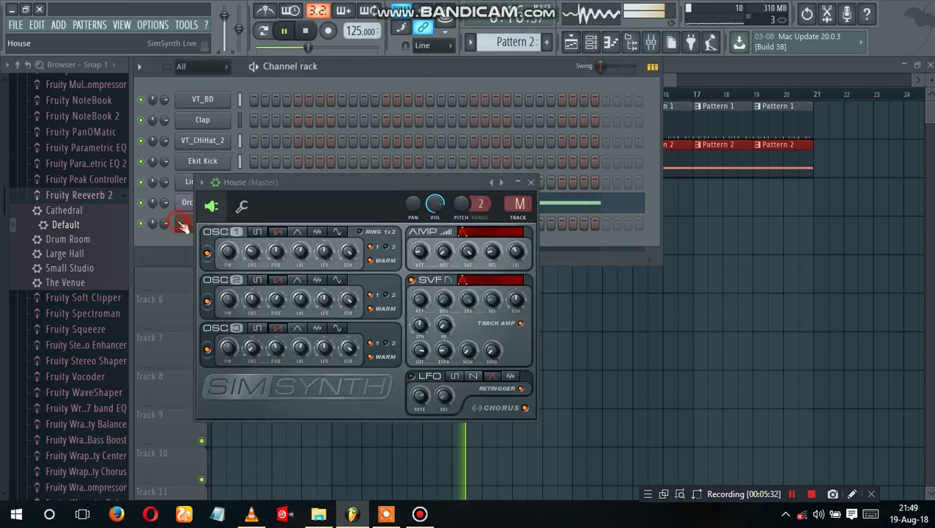
Step: Route the SimSynth House channel to mixer insert 17 and close its plugin window
{"action": "left_click", "coordinate": [651, 42]}
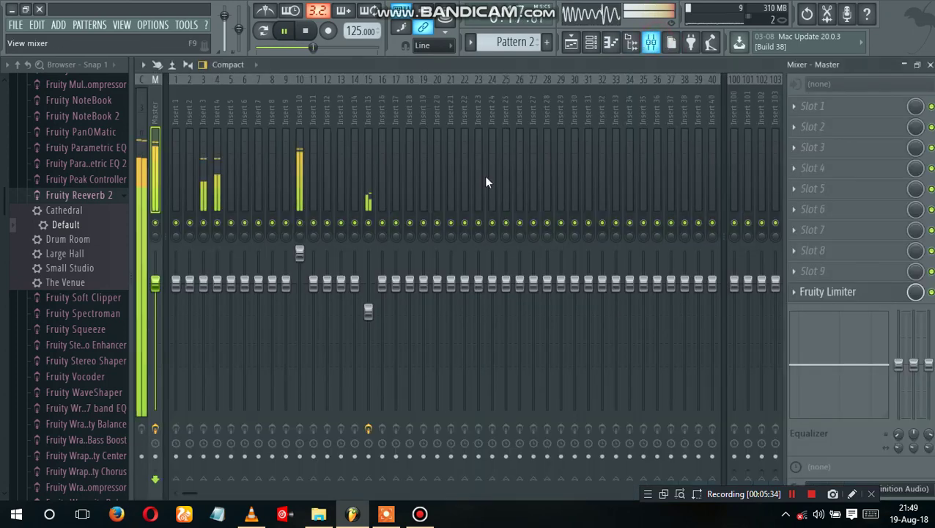
{"action": "left_click", "coordinate": [383, 110]}
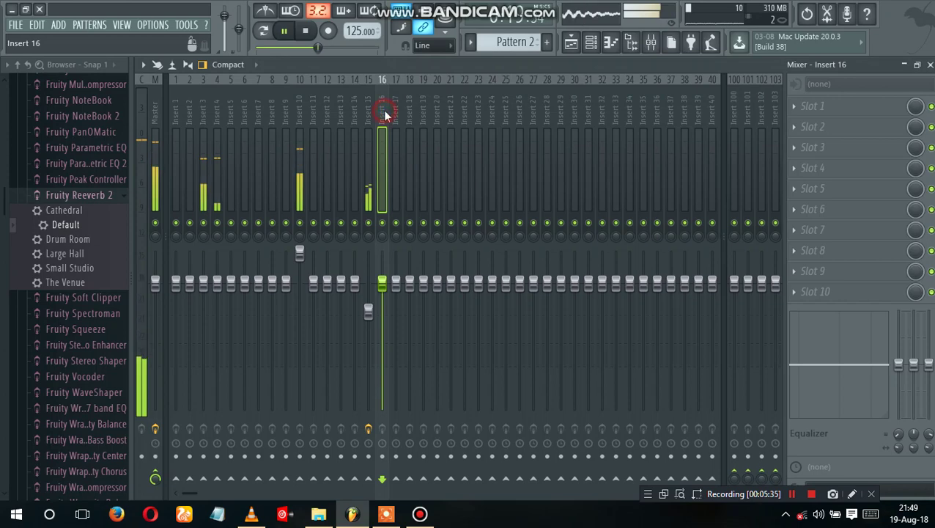
{"action": "left_click", "coordinate": [650, 42]}
{"action": "scroll", "coordinate": [519, 203], "scroll_direction": "up", "scroll_amount": 17}
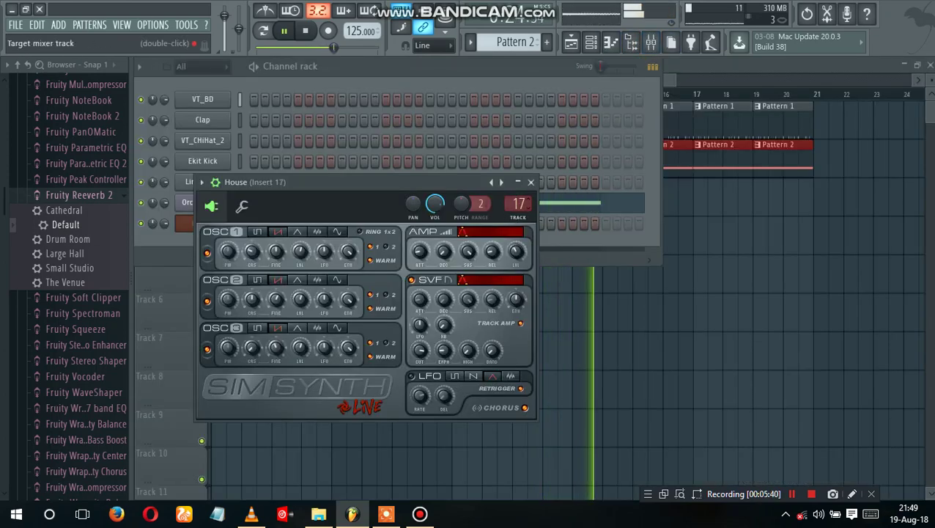
{"action": "left_click", "coordinate": [531, 182]}
Step: Create a new empty pattern, Pattern 3
{"action": "left_click", "coordinate": [545, 43]}
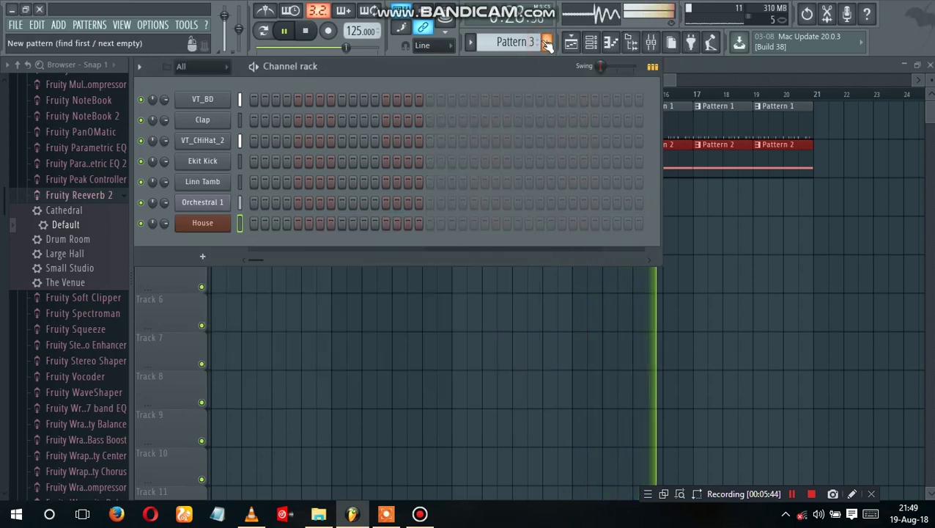
{"action": "left_click", "coordinate": [203, 256]}
{"action": "mouse_move", "coordinate": [189, 249]}
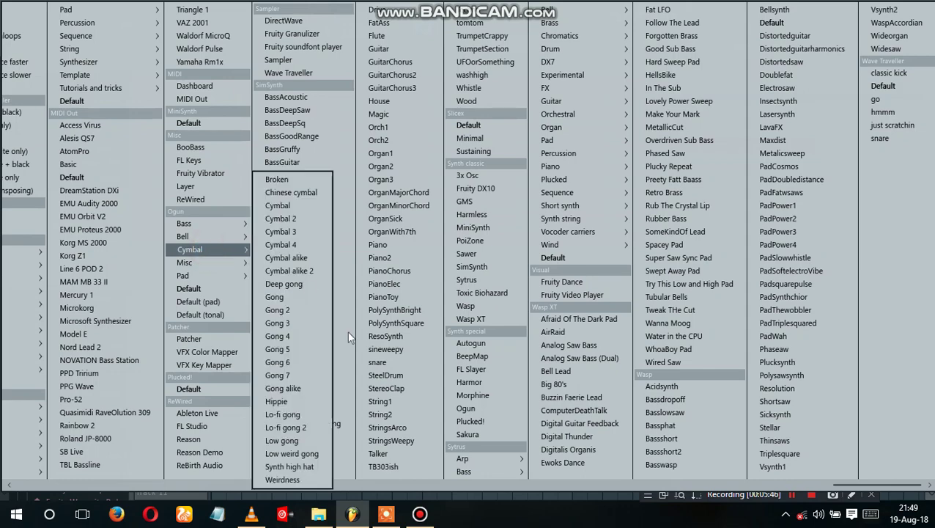
{"action": "left_click", "coordinate": [198, 500]}
{"action": "left_click", "coordinate": [589, 47]}
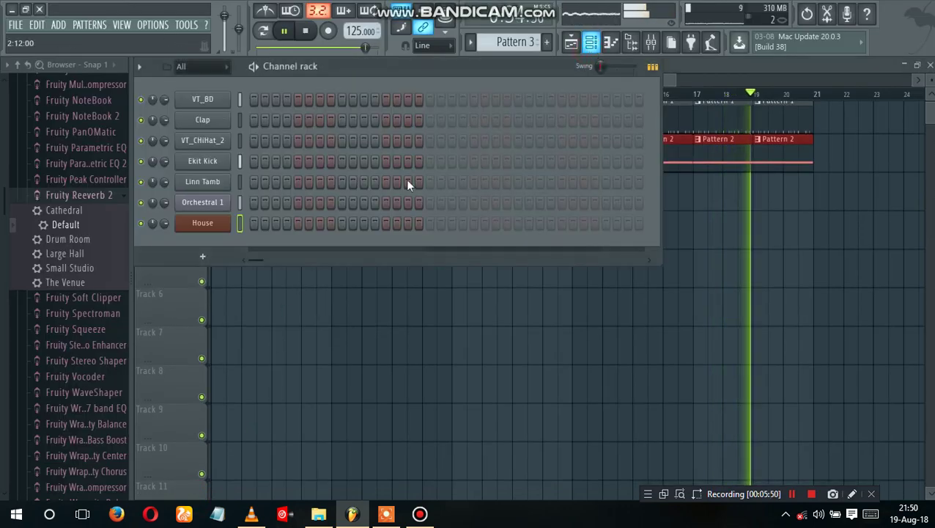
Step: Fill playlist track 3 with Pattern 3 clips from bar 1 through bar 20
{"action": "right_click", "coordinate": [218, 229]}
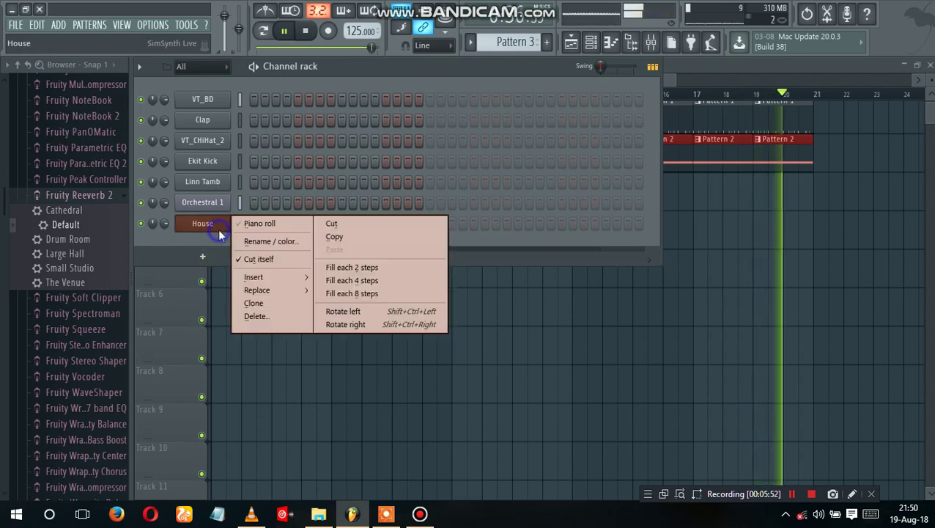
{"action": "left_click", "coordinate": [251, 226]}
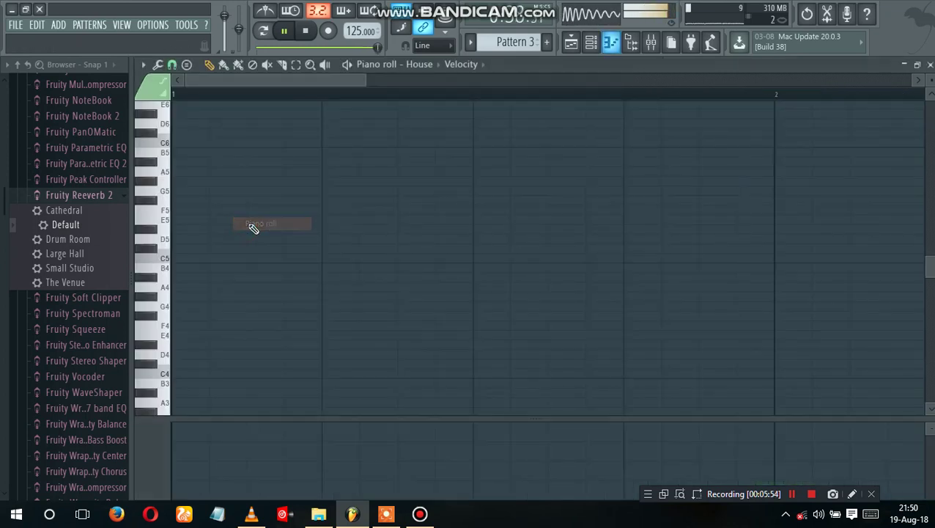
{"action": "left_click", "coordinate": [569, 43]}
{"action": "left_click_drag", "start_coordinate": [217, 196], "coordinate": [330, 192]}
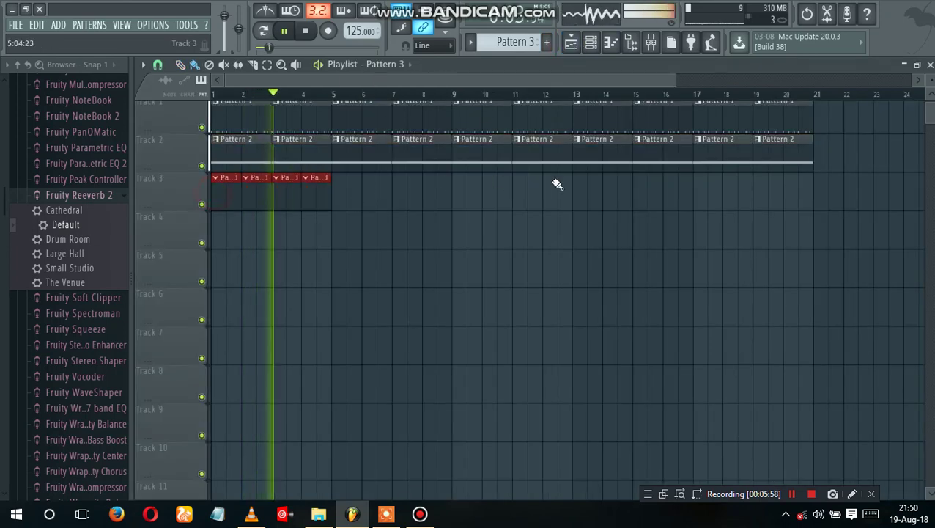
{"action": "left_click_drag", "start_coordinate": [557, 184], "coordinate": [828, 191]}
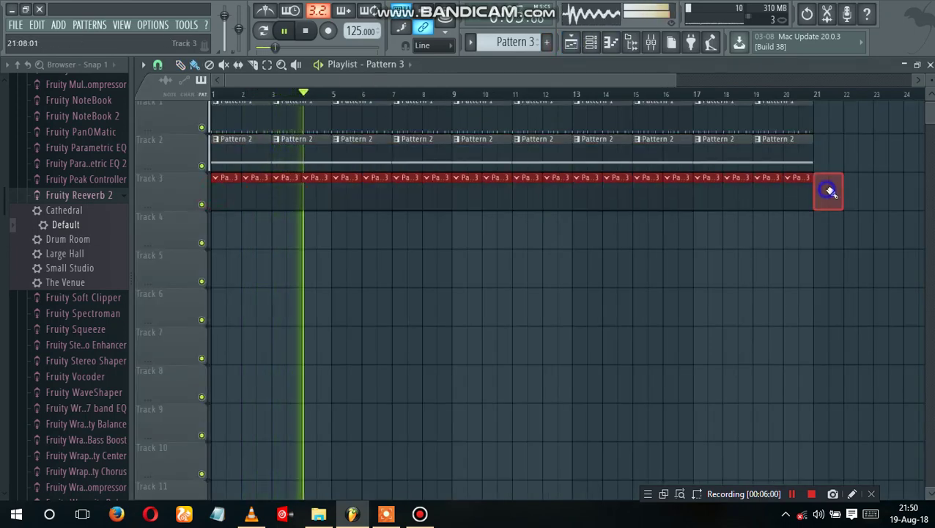
Step: Draw four one-step E5 notes for the House channel in Pattern 3, at steps 3, 7, 11 and 15 of bar 1
{"action": "left_click", "coordinate": [615, 42]}
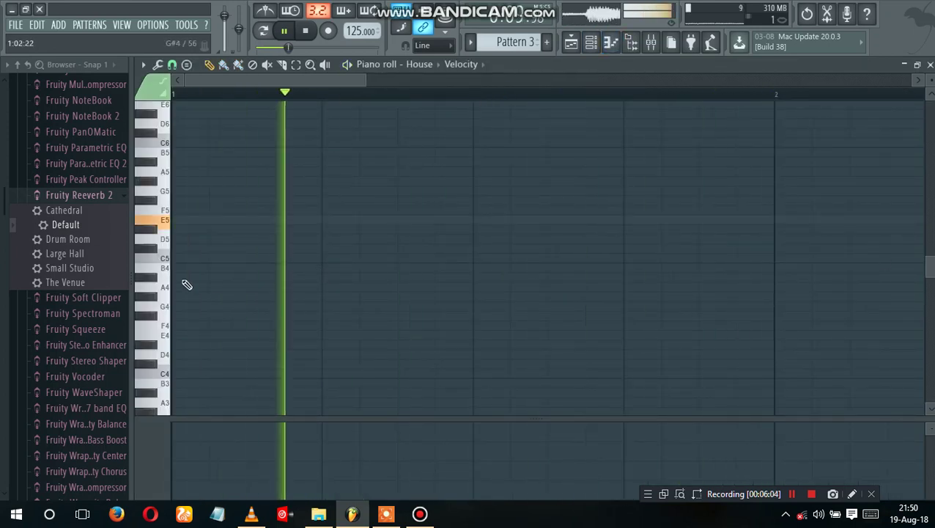
{"action": "left_click", "coordinate": [210, 223]}
{"action": "scroll", "coordinate": [833, 271], "scroll_direction": "down", "scroll_amount": 3}
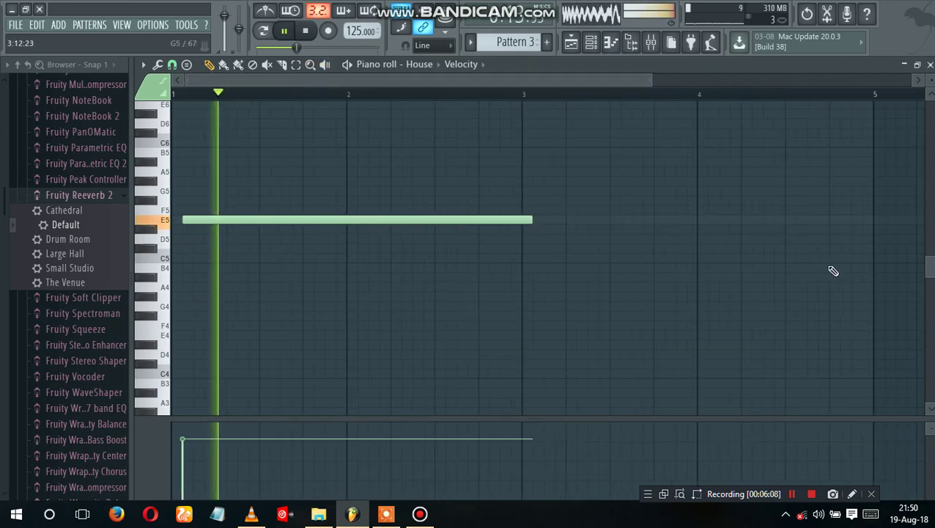
{"action": "left_click_drag", "start_coordinate": [514, 220], "coordinate": [202, 221]}
{"action": "left_click", "coordinate": [191, 219]}
{"action": "left_click", "coordinate": [237, 220]}
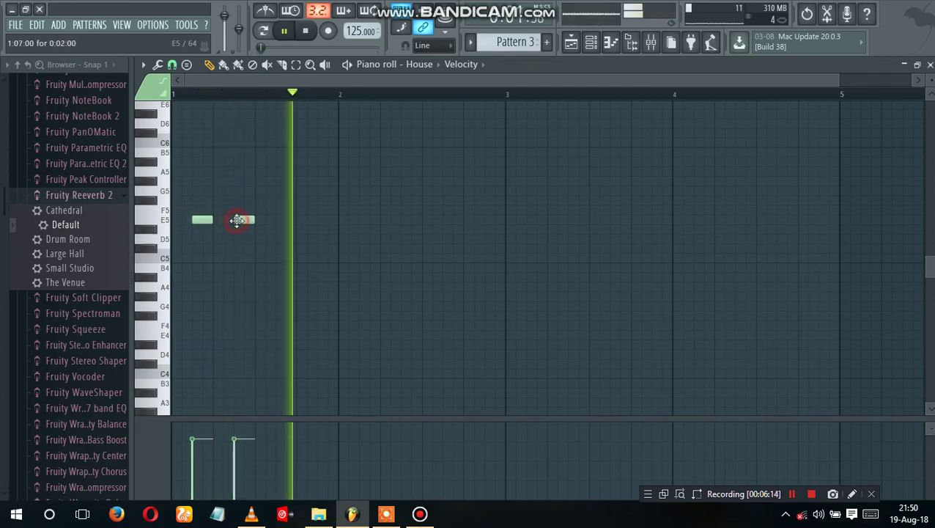
{"action": "mouse_move", "coordinate": [213, 222]}
{"action": "left_mouse_down"}
{"action": "mouse_move", "coordinate": [203, 221]}
{"action": "mouse_move", "coordinate": [237, 220]}
{"action": "left_mouse_up"}
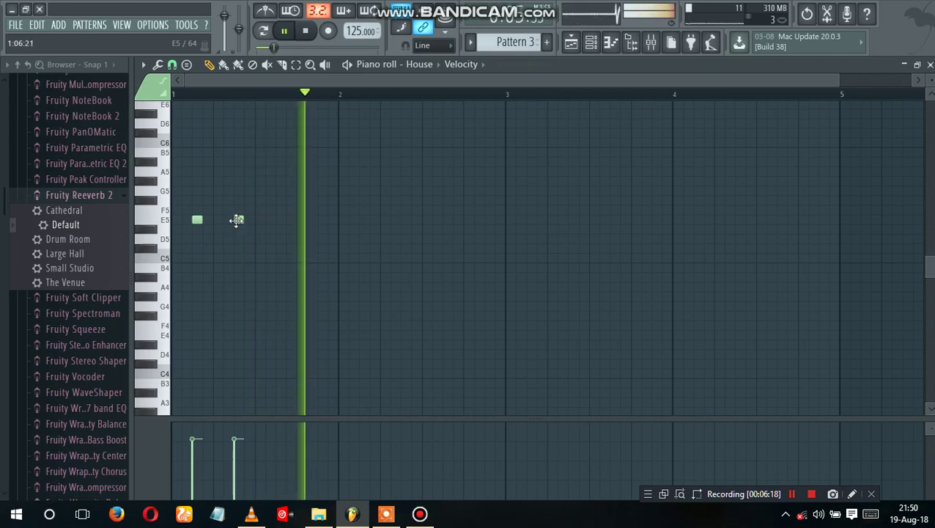
{"action": "left_click", "coordinate": [281, 220]}
{"action": "left_click", "coordinate": [322, 220]}
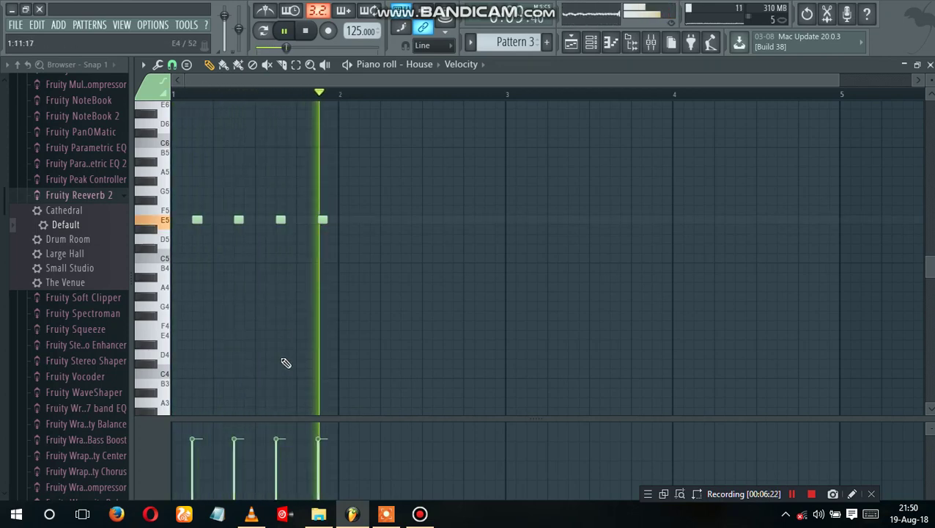
Step: Lower the volume of mixer insert 16 and load the default Fruity Reeverb 2 in its first effect slot
{"action": "left_click", "coordinate": [593, 45]}
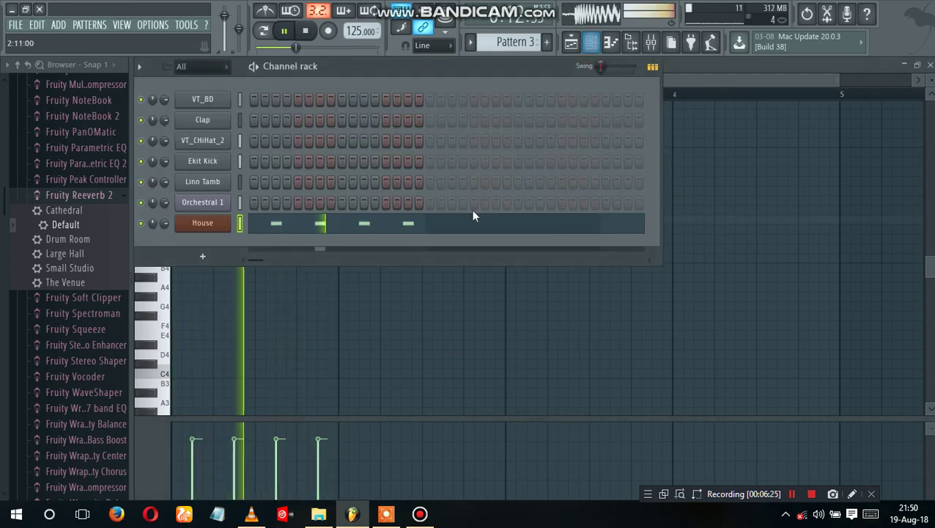
{"action": "left_click", "coordinate": [652, 42]}
{"action": "left_click_drag", "start_coordinate": [382, 284], "coordinate": [382, 308]}
{"action": "left_click_drag", "start_coordinate": [65, 226], "coordinate": [823, 108]}
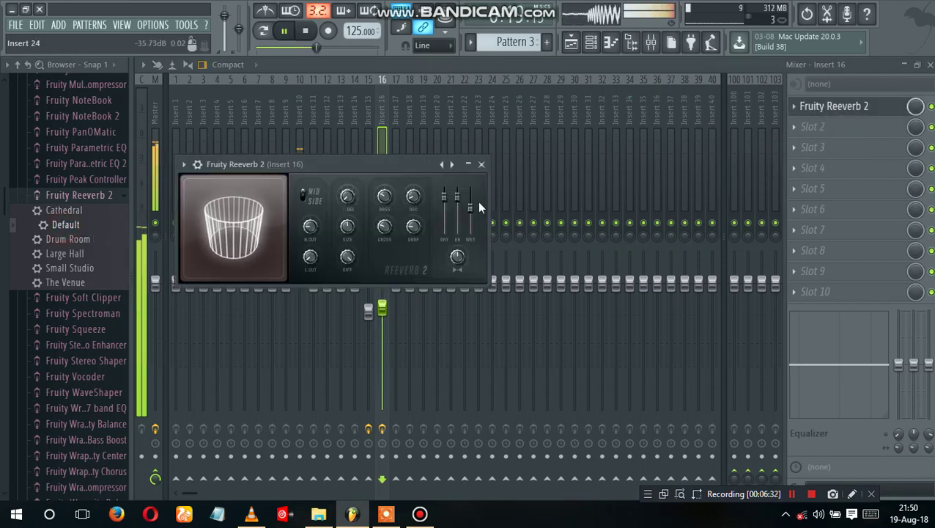
Step: Lower the reverb's dry level on insert 16 to 45% and close the effect window
{"action": "left_click_drag", "start_coordinate": [443, 197], "coordinate": [448, 221]}
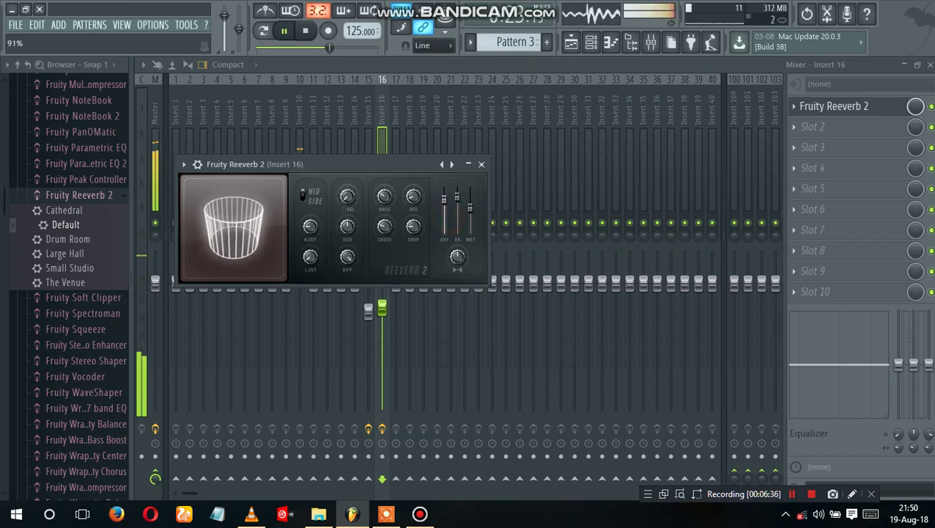
{"action": "left_click_drag", "start_coordinate": [445, 194], "coordinate": [445, 234]}
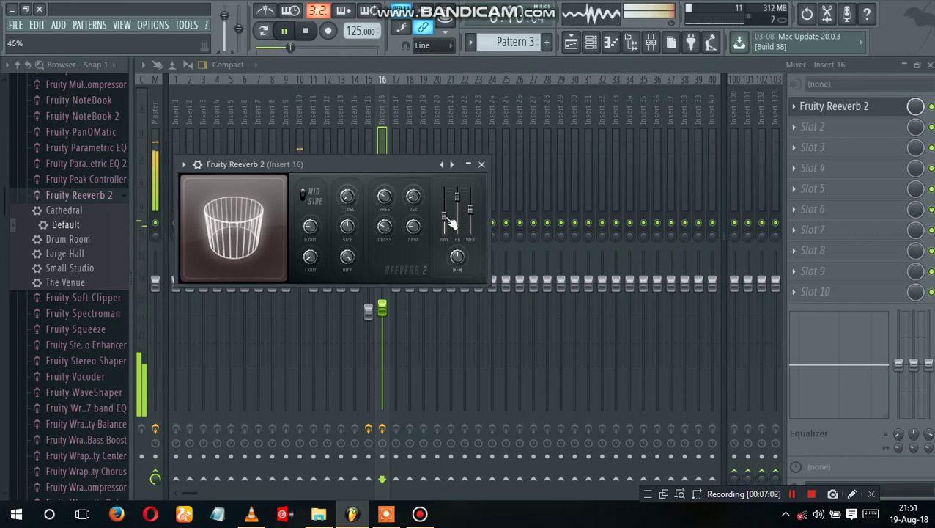
{"action": "left_click", "coordinate": [482, 165]}
Step: Add a SimSynth channel with the Flute preset to the channel rack and close its plugin window
{"action": "left_click", "coordinate": [590, 44]}
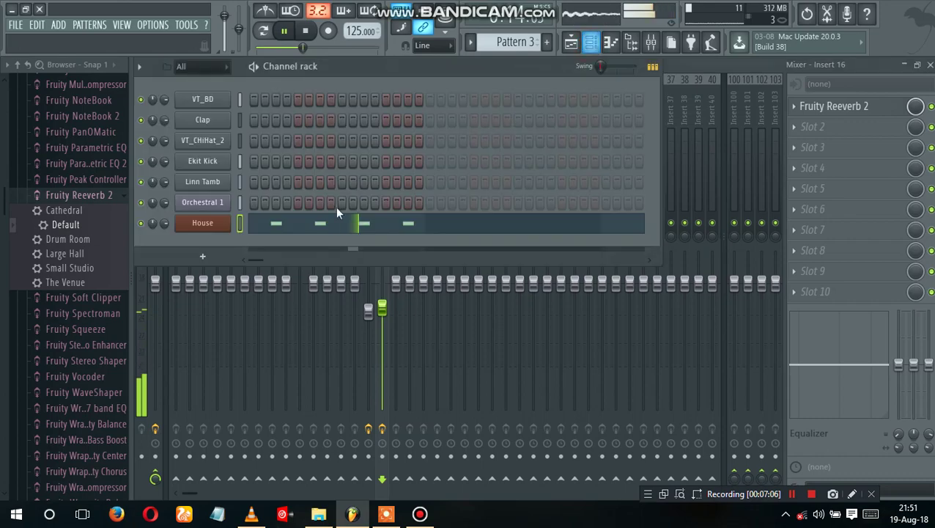
{"action": "left_click", "coordinate": [206, 256]}
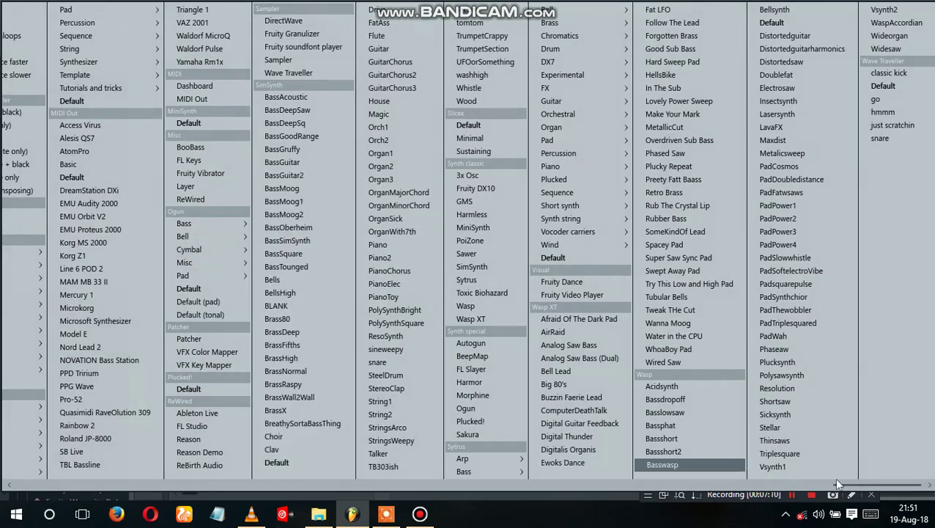
{"action": "left_click_drag", "start_coordinate": [838, 483], "coordinate": [534, 472]}
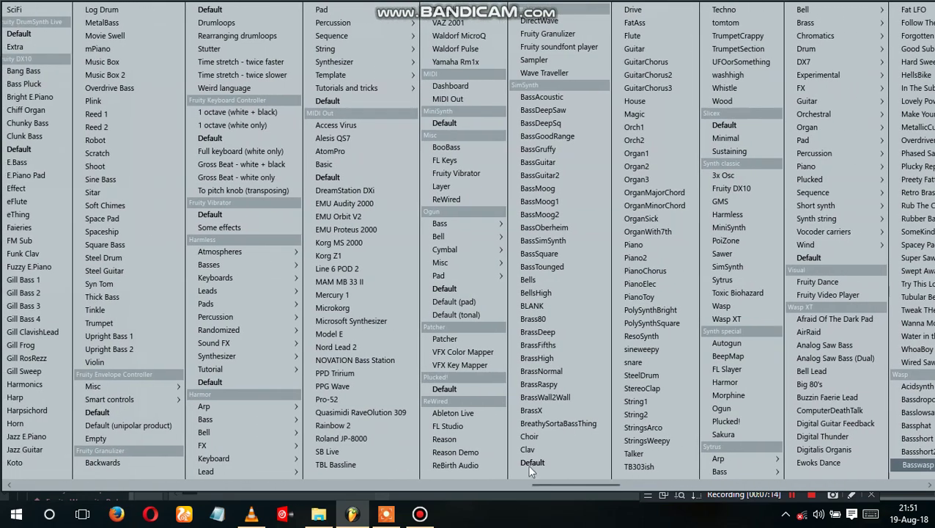
{"action": "mouse_move", "coordinate": [227, 265]}
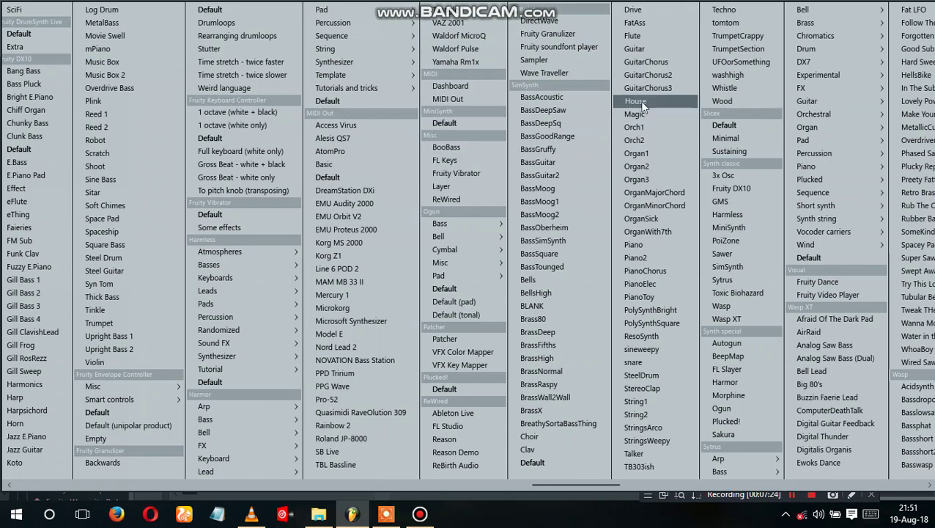
{"action": "left_click", "coordinate": [635, 35]}
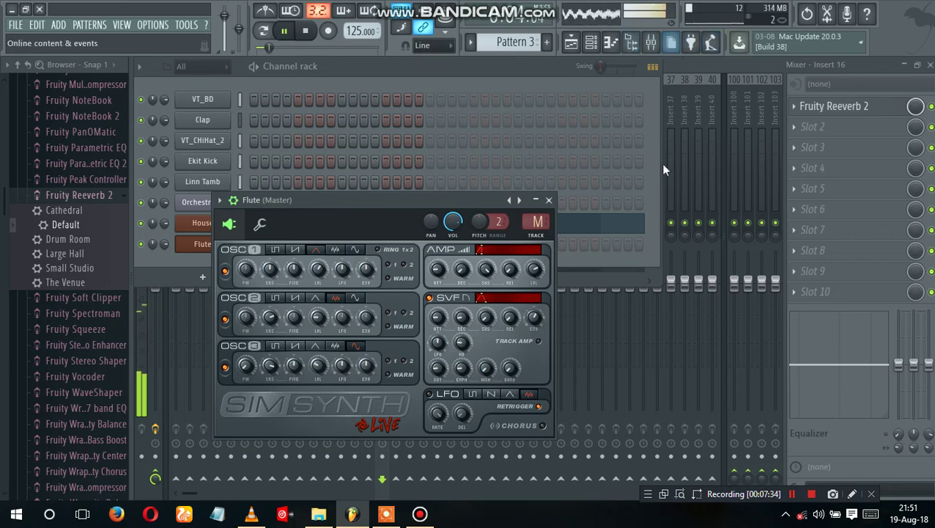
{"action": "left_click", "coordinate": [548, 201]}
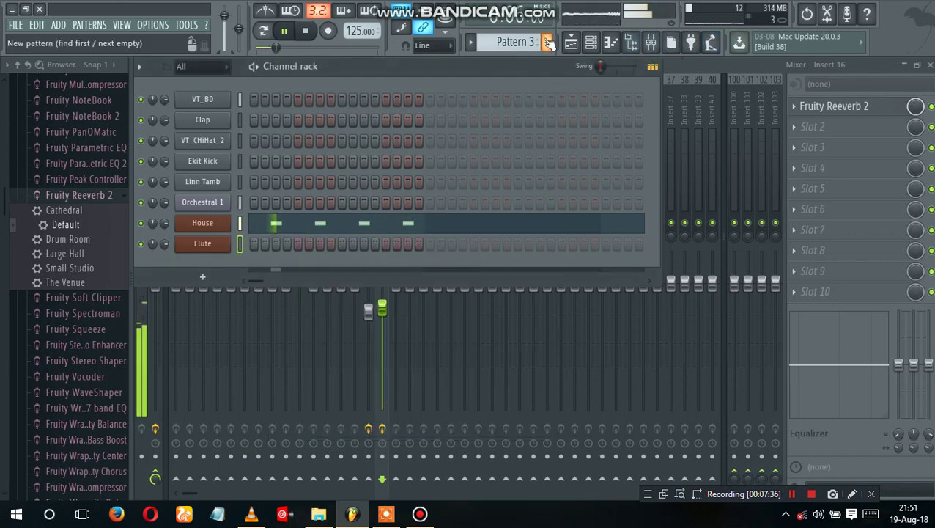
Step: Create Pattern 4 and fill playlist track 4 with its clips from bar 1 through bar 20
{"action": "left_click", "coordinate": [546, 42]}
{"action": "key", "text": "Return"}
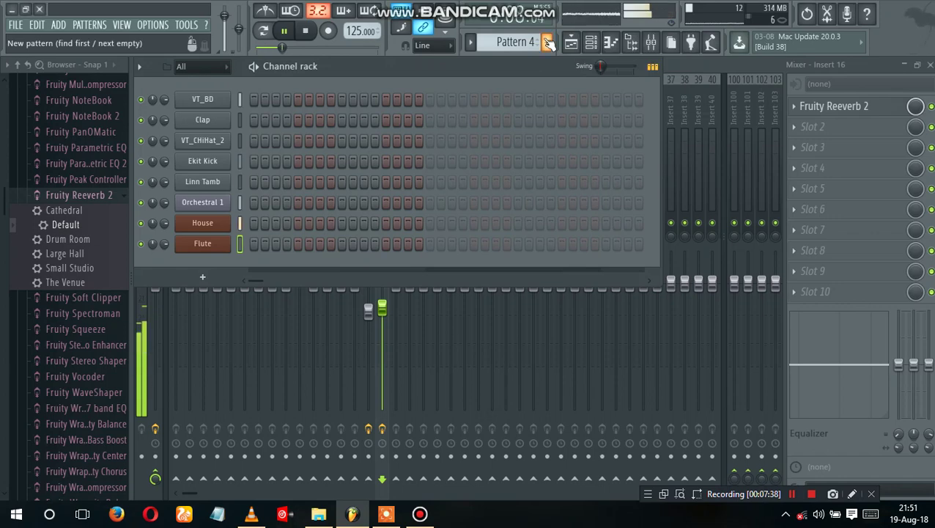
{"action": "left_click", "coordinate": [570, 44]}
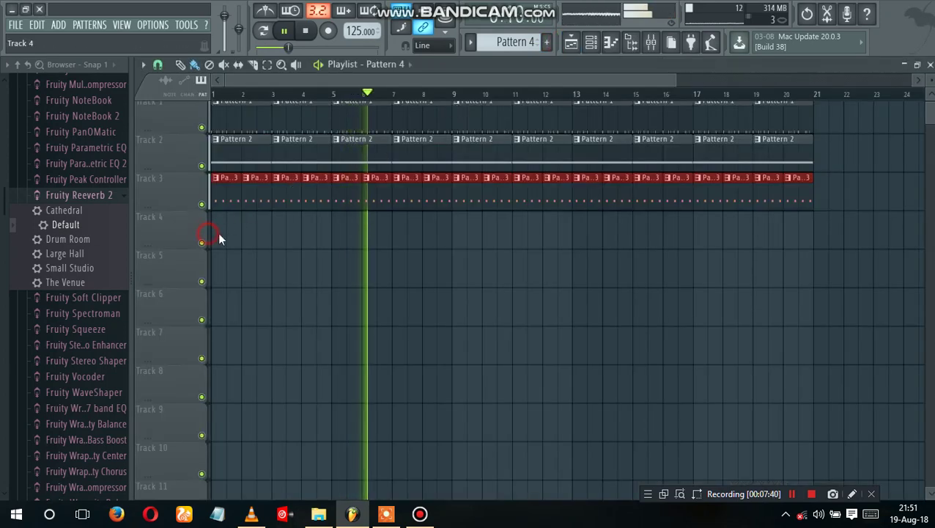
{"action": "mouse_move", "coordinate": [219, 235]}
{"action": "left_mouse_down"}
{"action": "mouse_move", "coordinate": [846, 240]}
{"action": "mouse_move", "coordinate": [682, 231]}
{"action": "left_mouse_up"}
{"action": "right_click", "coordinate": [840, 236]}
Step: Draw four one-step D5 notes for the Flute channel on the beats of bar 1, and lower the velocity of the last two
{"action": "left_click", "coordinate": [595, 40]}
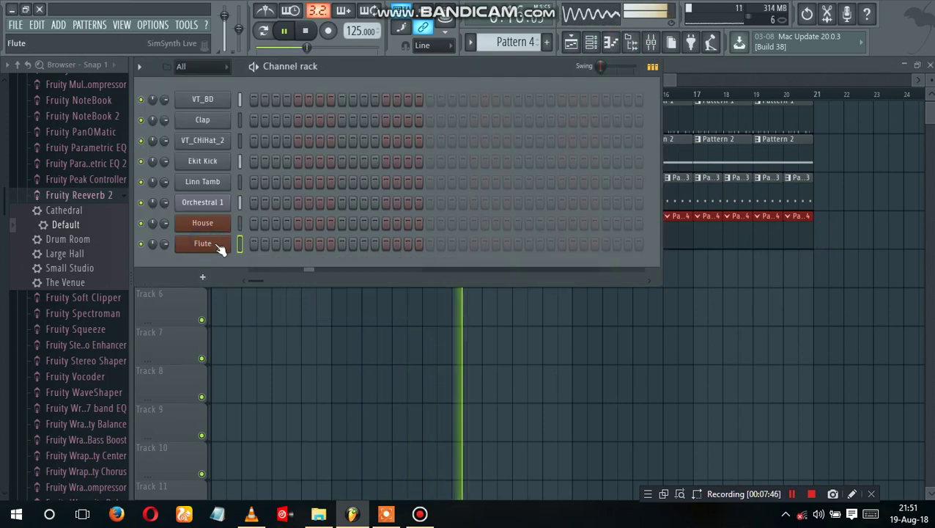
{"action": "right_click", "coordinate": [217, 246]}
{"action": "left_click", "coordinate": [258, 246]}
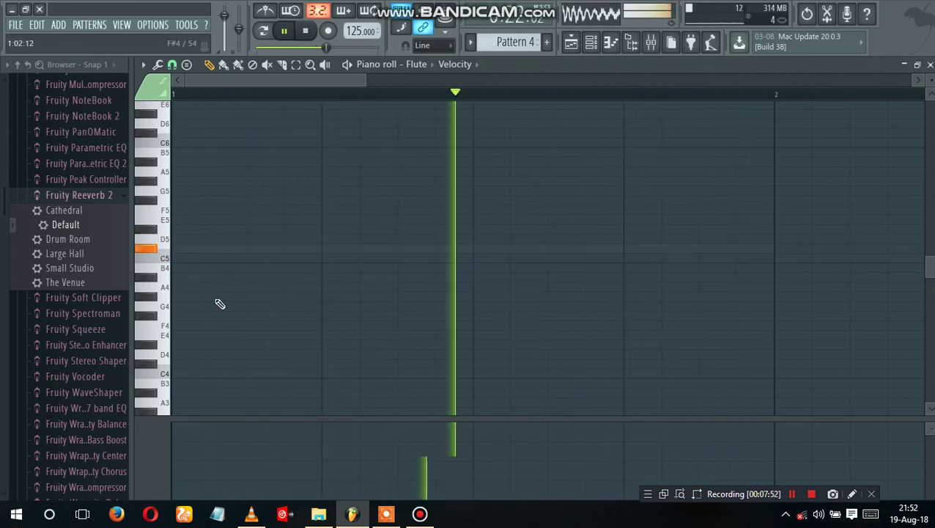
{"action": "left_click", "coordinate": [182, 240]}
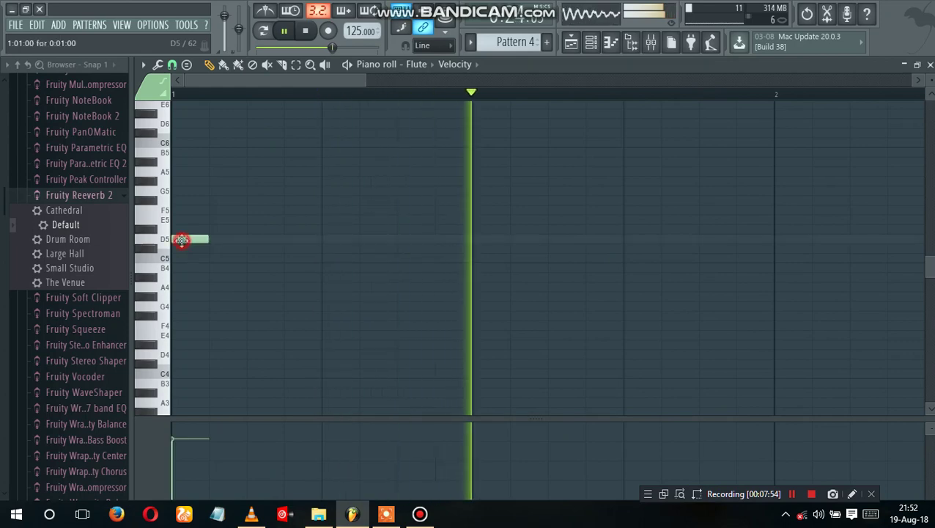
{"action": "left_click", "coordinate": [319, 238]}
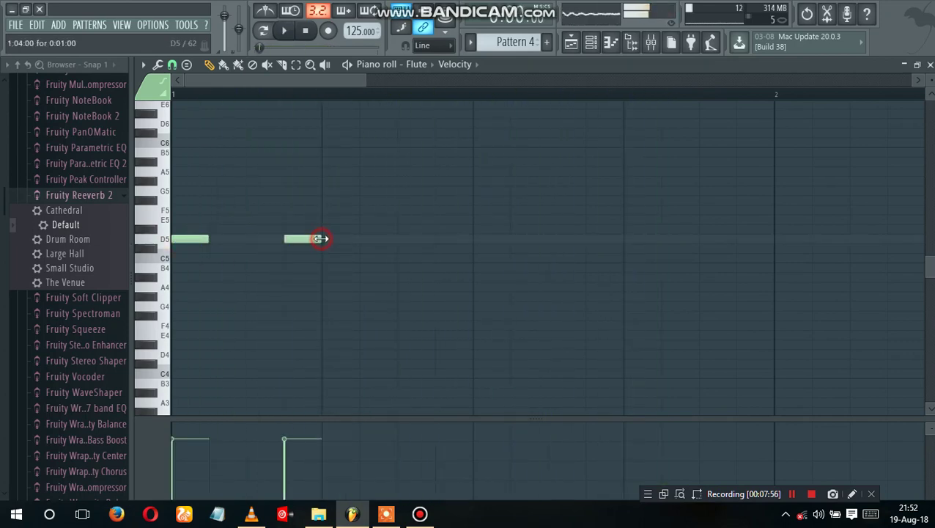
{"action": "left_click_drag", "start_coordinate": [308, 239], "coordinate": [346, 238]}
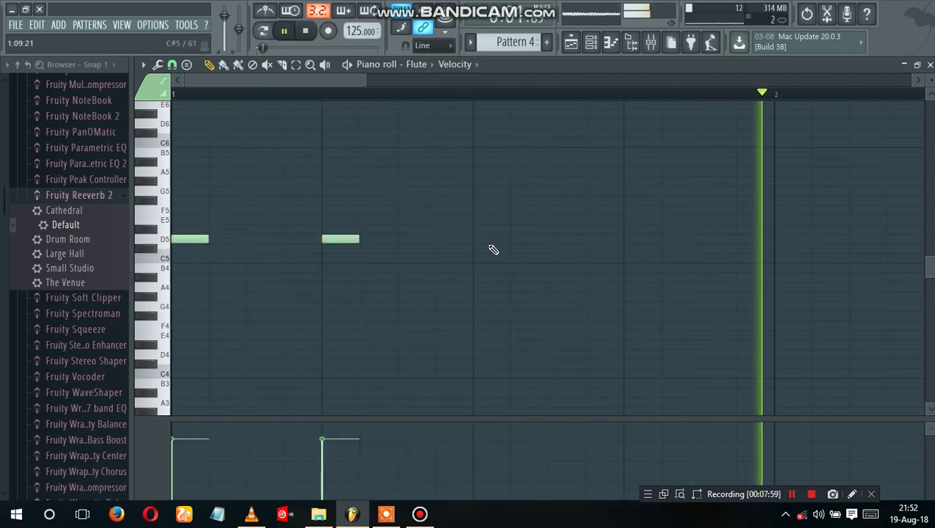
{"action": "left_click_drag", "start_coordinate": [367, 81], "coordinate": [489, 81]}
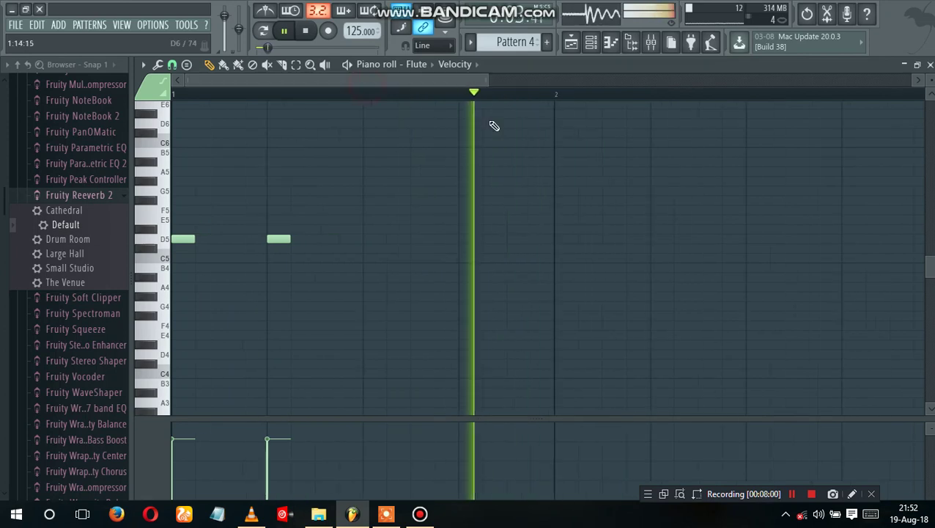
{"action": "left_click", "coordinate": [356, 238]}
{"action": "left_click", "coordinate": [446, 239]}
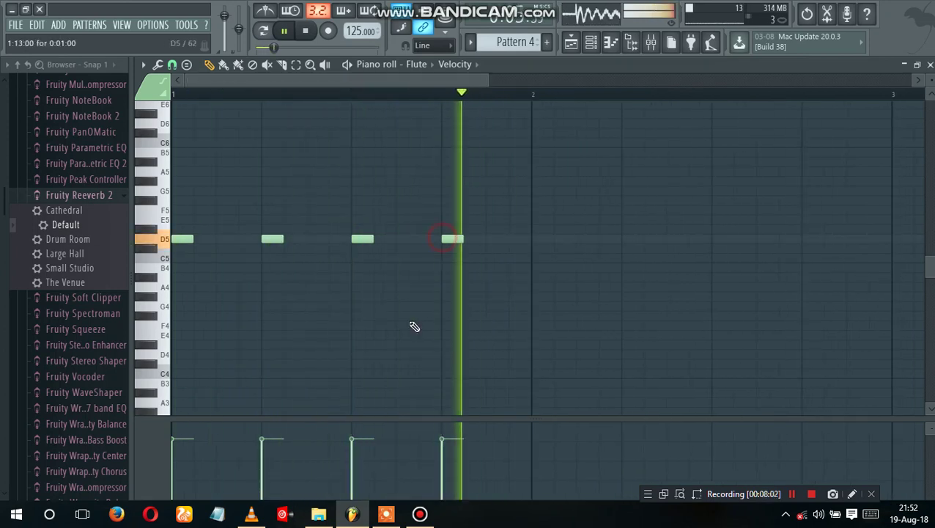
{"action": "left_click", "coordinate": [353, 463]}
{"action": "left_click", "coordinate": [443, 463]}
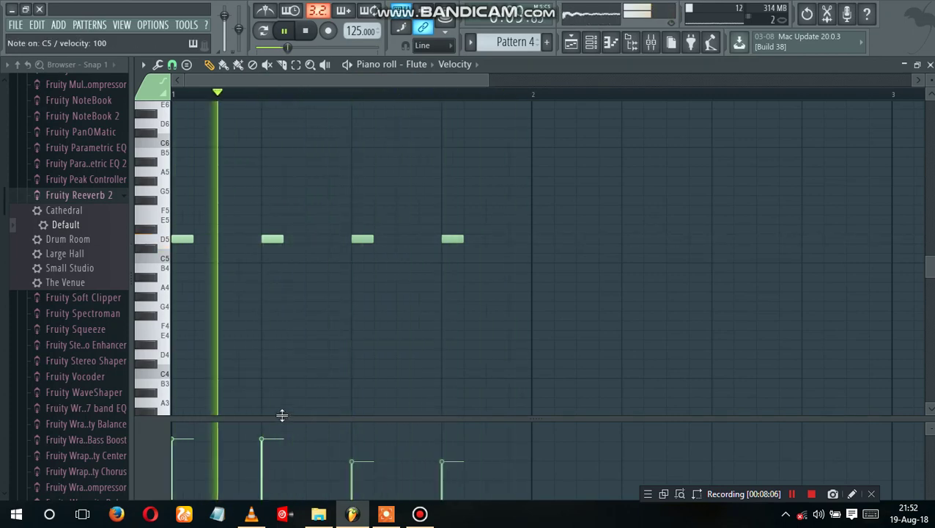
Step: Add C5 notes midway through the first two beats of bar 1 and raise their velocities to about 76%
{"action": "left_click", "coordinate": [220, 258]}
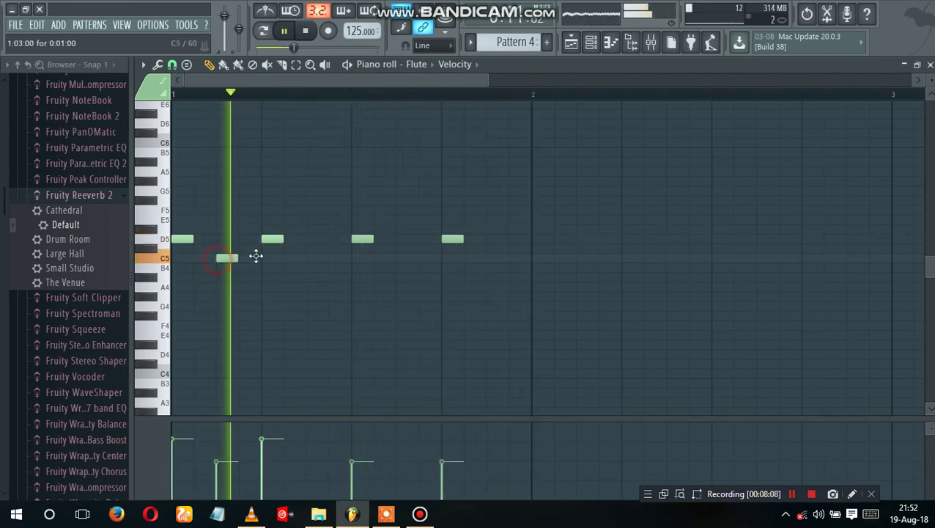
{"action": "left_click", "coordinate": [309, 261]}
{"action": "left_click", "coordinate": [218, 441]}
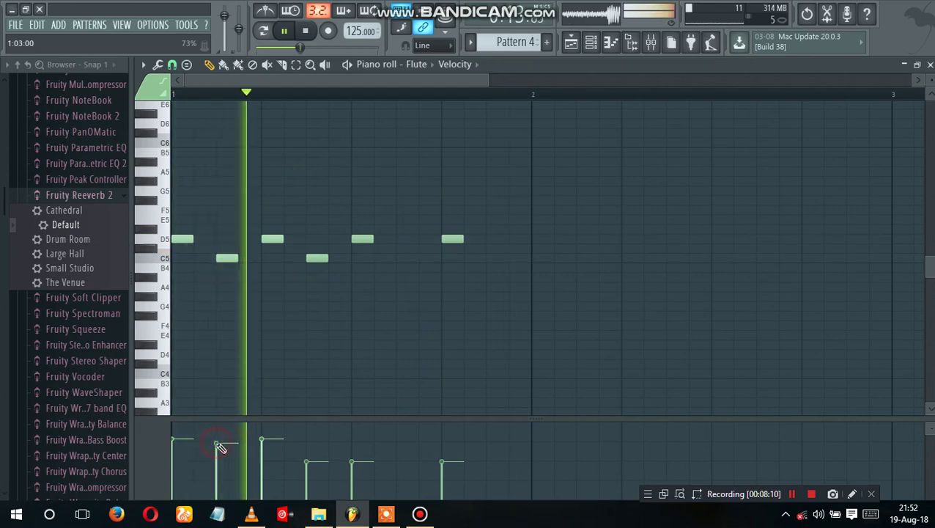
{"action": "left_click", "coordinate": [307, 441]}
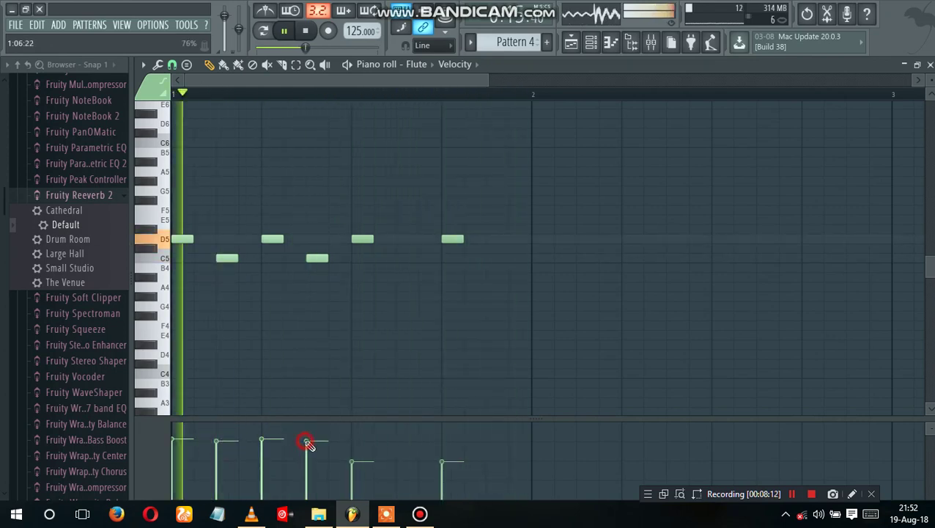
Step: Add one-step B4 notes at 1:11 and 1:15, midway through the last two beats of bar 1
{"action": "left_click", "coordinate": [358, 240]}
{"action": "left_click", "coordinate": [398, 261]}
{"action": "double_click", "coordinate": [399, 261]}
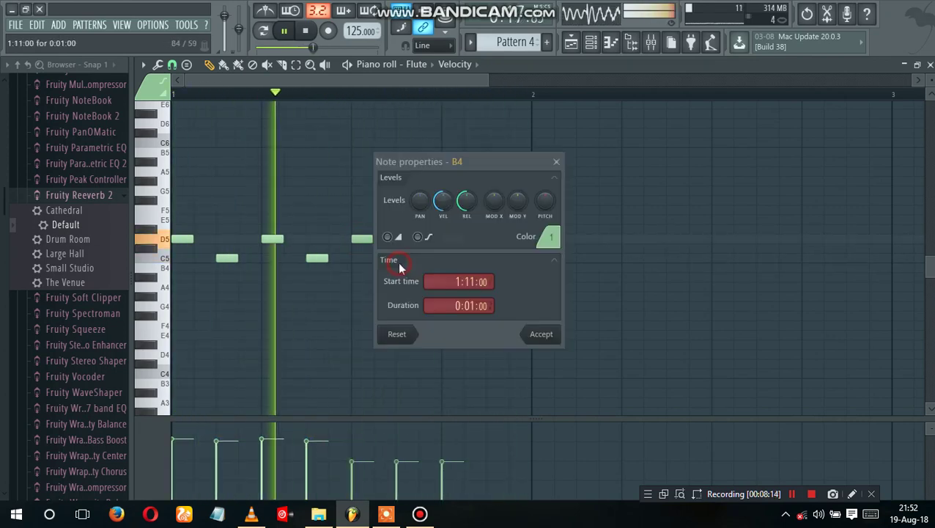
{"action": "left_click", "coordinate": [557, 161]}
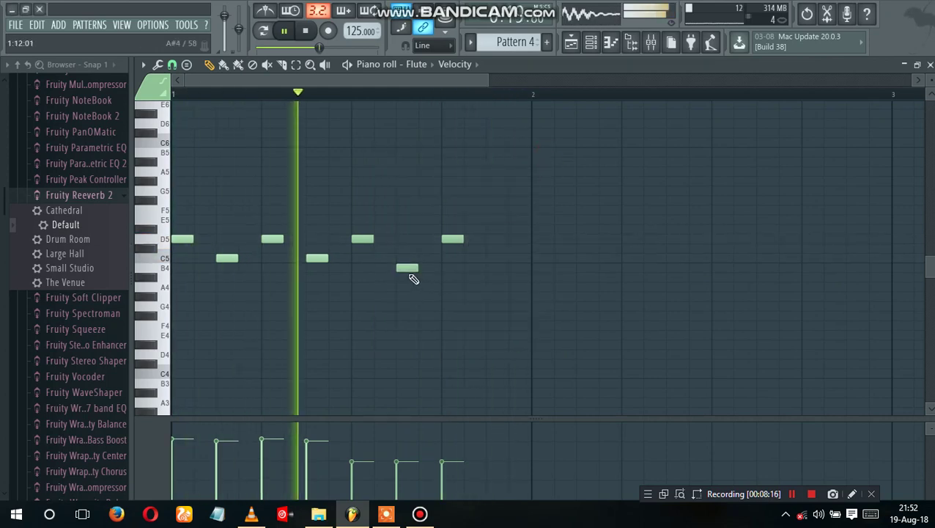
{"action": "left_click", "coordinate": [477, 268]}
{"action": "left_click_drag", "start_coordinate": [476, 267], "coordinate": [497, 267]}
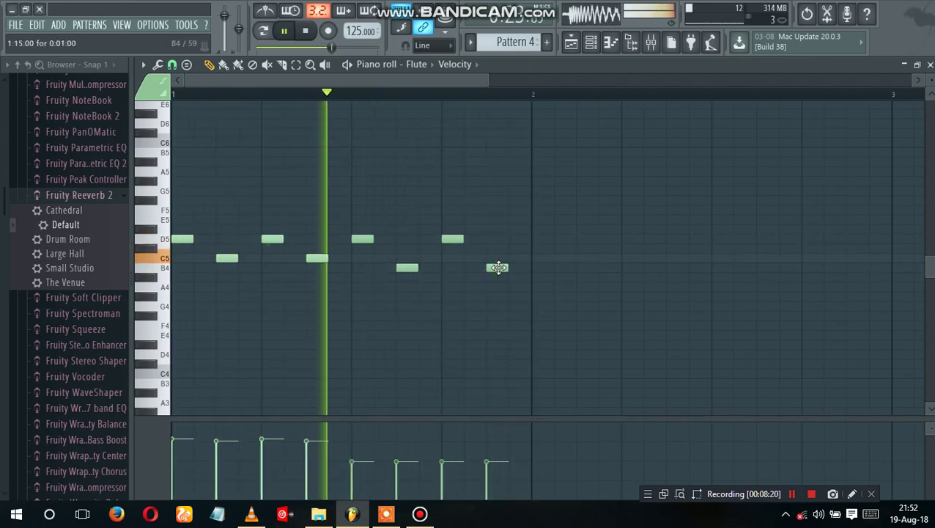
{"action": "left_click", "coordinate": [488, 334]}
{"action": "left_click_drag", "start_coordinate": [487, 332], "coordinate": [490, 315]}
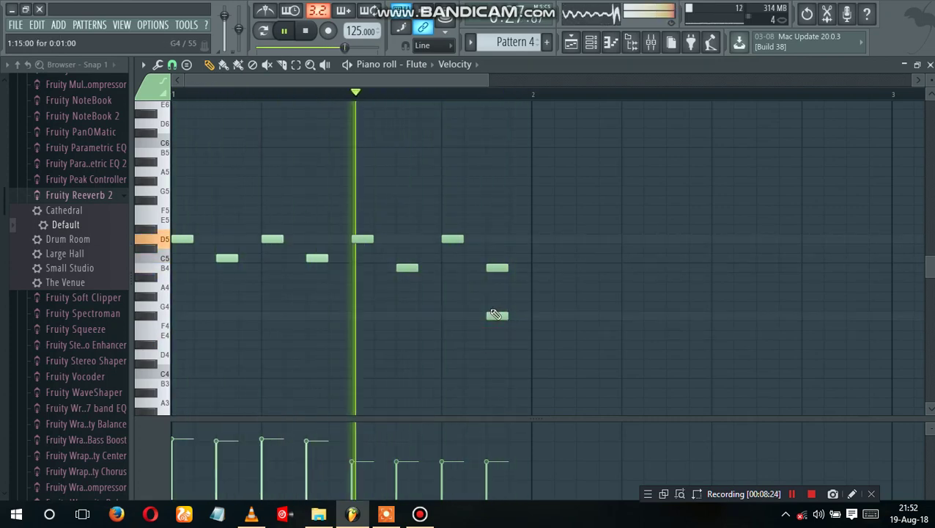
{"action": "right_click", "coordinate": [490, 310]}
{"action": "right_click", "coordinate": [493, 313]}
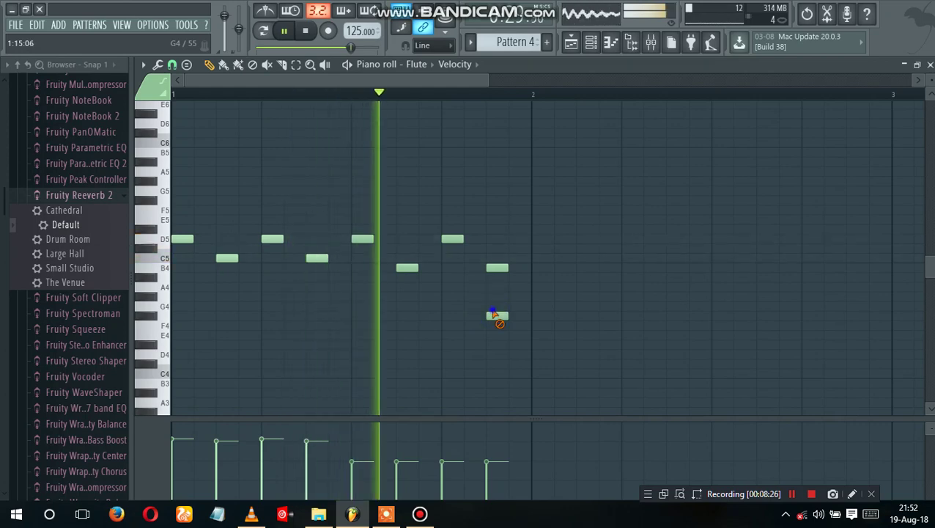
{"action": "right_click", "coordinate": [496, 316]}
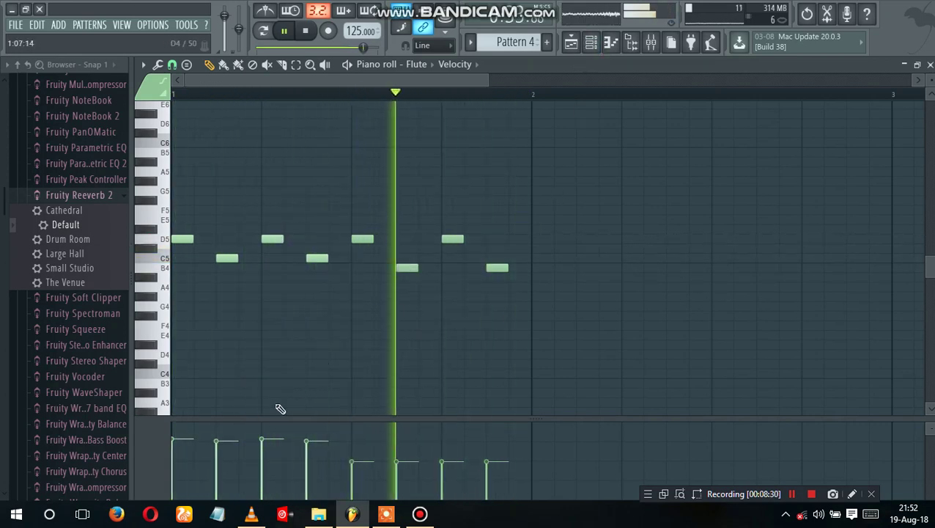
Step: Taper the velocities of the second, third and fourth Flute notes into a gradual descending slope
{"action": "mouse_move", "coordinate": [215, 449]}
{"action": "left_mouse_down"}
{"action": "mouse_move", "coordinate": [308, 460]}
{"action": "mouse_move", "coordinate": [229, 445]}
{"action": "mouse_move", "coordinate": [269, 445]}
{"action": "left_mouse_up"}
{"action": "left_click", "coordinate": [263, 445]}
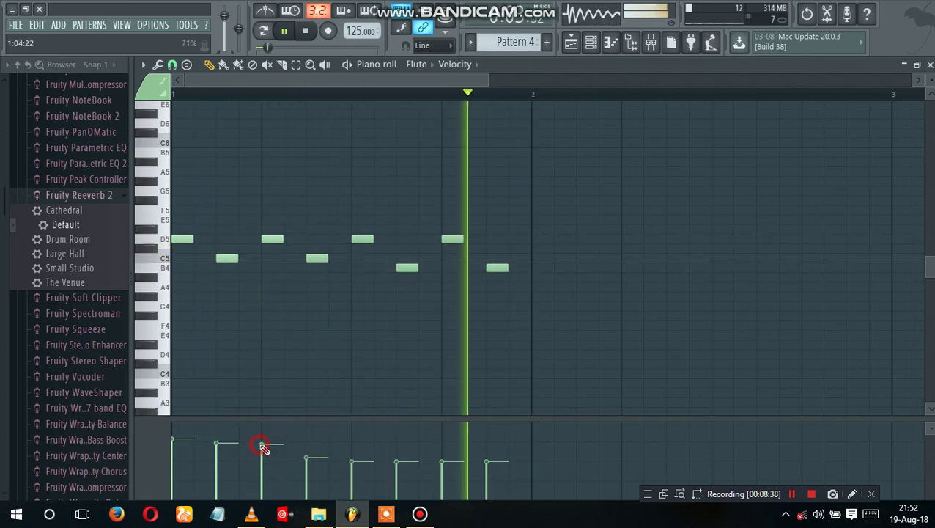
{"action": "left_click", "coordinate": [272, 449]}
{"action": "left_click", "coordinate": [304, 450]}
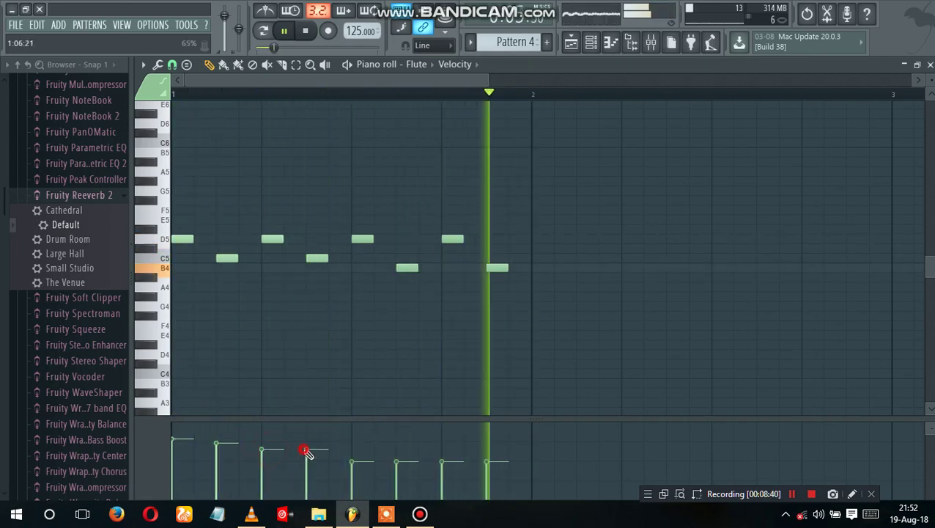
Step: Route the Flute channel to mixer insert 17 and show the mixer at full size
{"action": "left_click", "coordinate": [591, 49]}
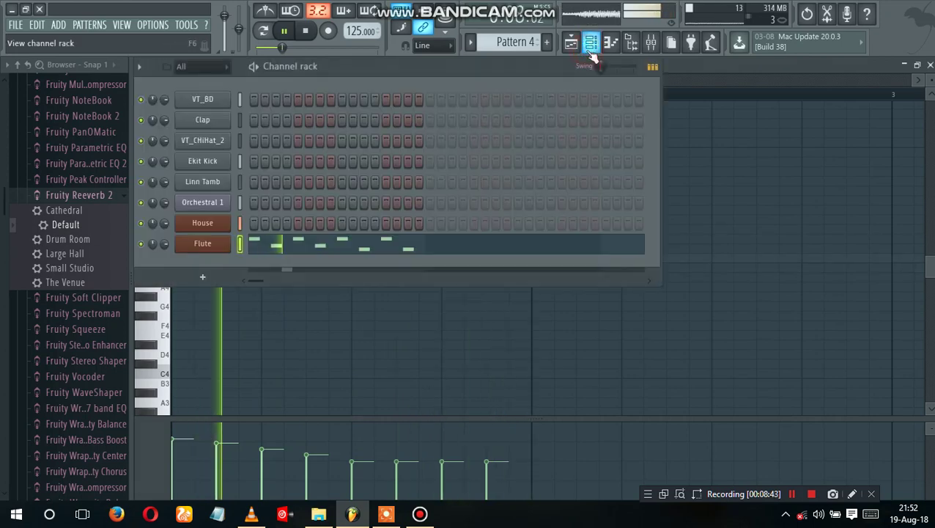
{"action": "left_click", "coordinate": [202, 244]}
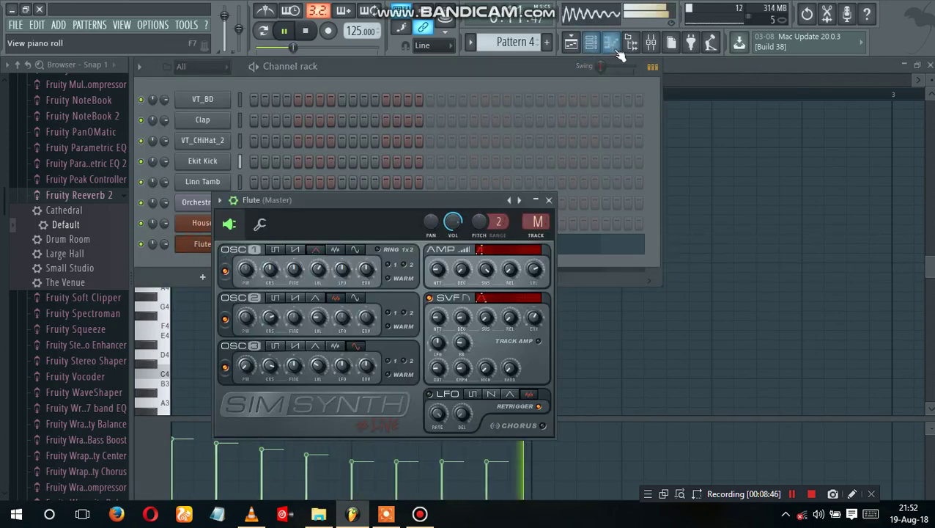
{"action": "left_click", "coordinate": [651, 44]}
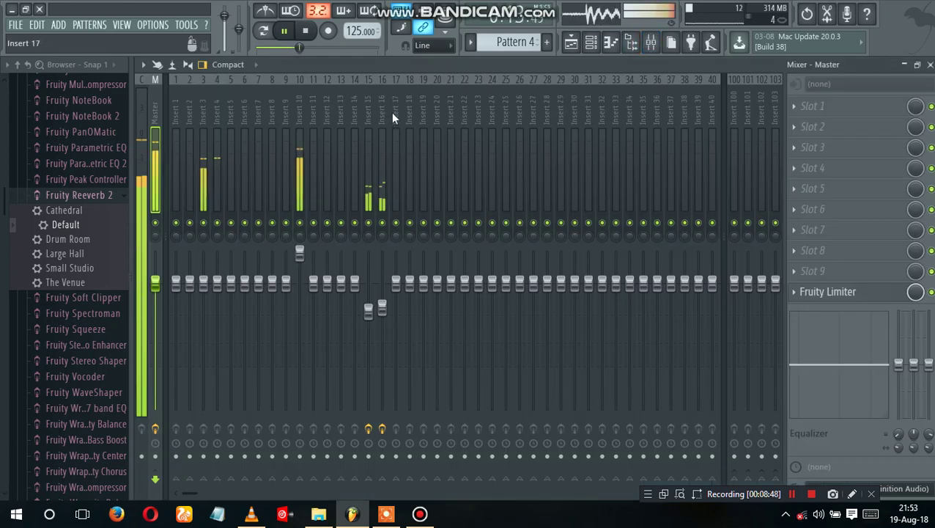
{"action": "left_click", "coordinate": [905, 65]}
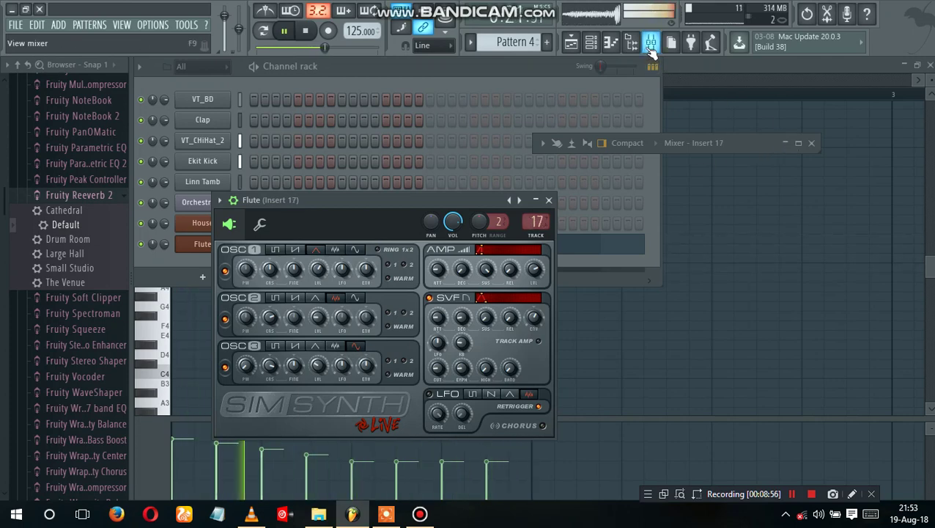
{"action": "left_click", "coordinate": [799, 143]}
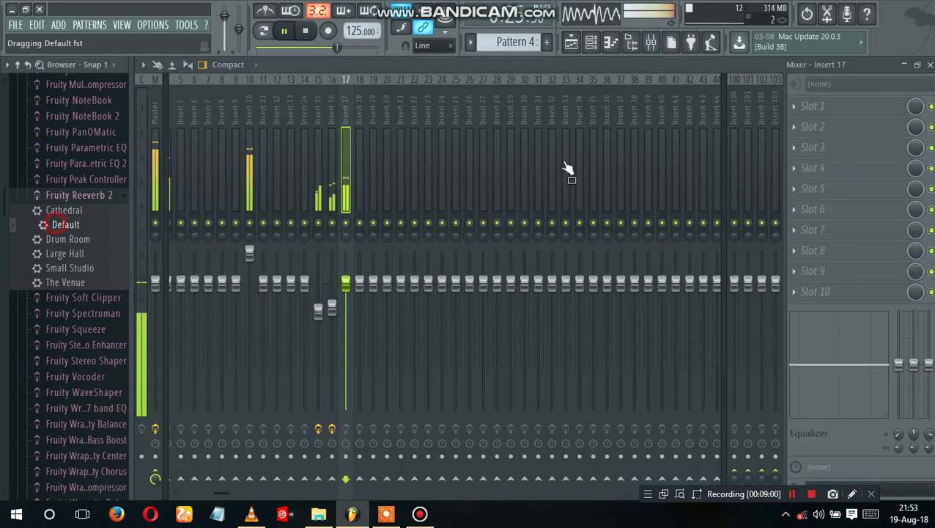
Step: Load the Fruity Reeverb 2 Default preset with early reflections at 34% on insert 17, and mute insert 16
{"action": "left_click_drag", "start_coordinate": [805, 117], "coordinate": [812, 114]}
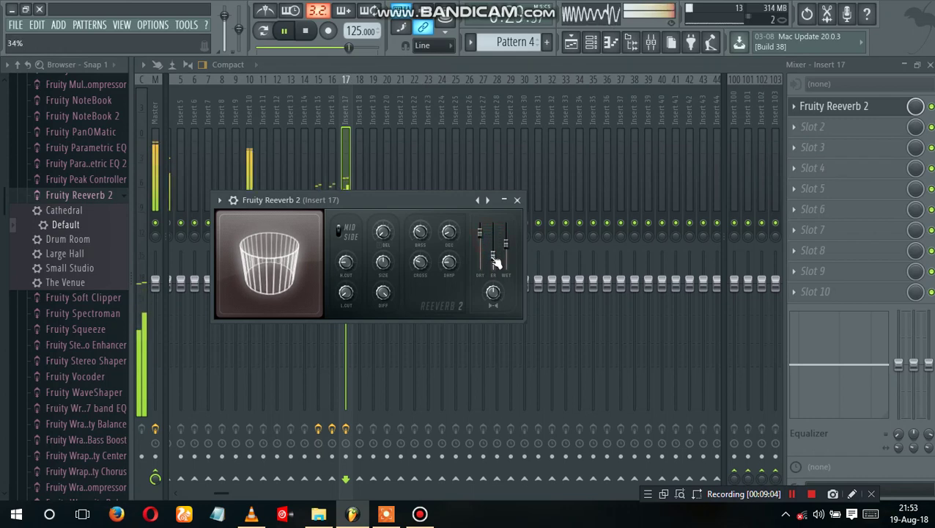
{"action": "left_click", "coordinate": [351, 65]}
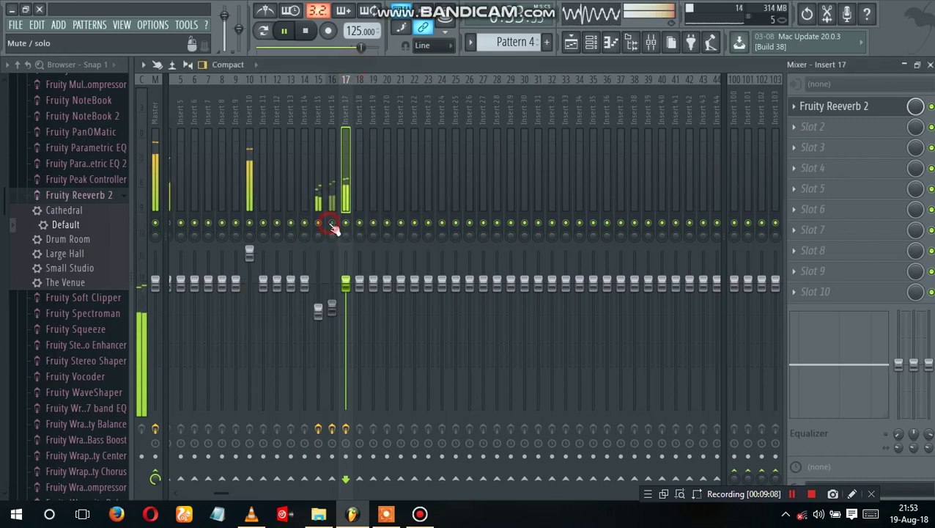
{"action": "left_click", "coordinate": [834, 109]}
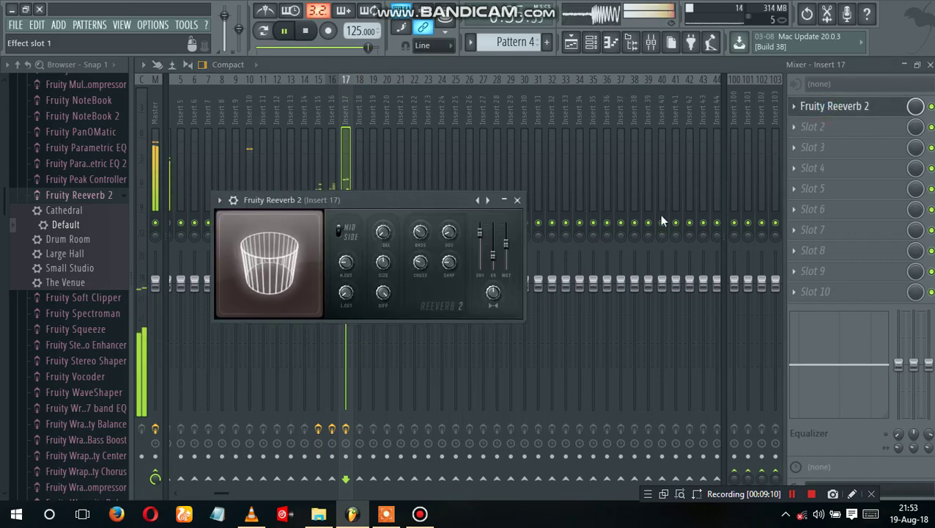
{"action": "left_click", "coordinate": [504, 201]}
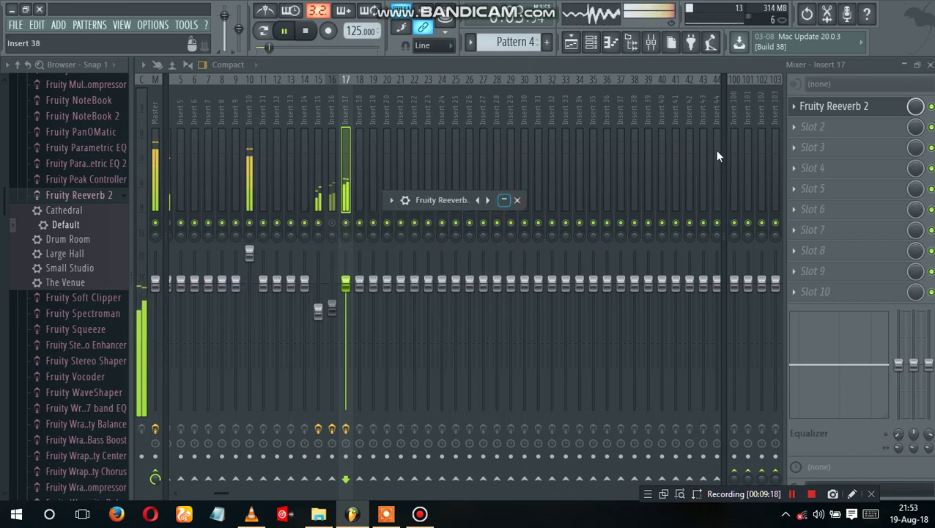
{"action": "left_click", "coordinate": [517, 200]}
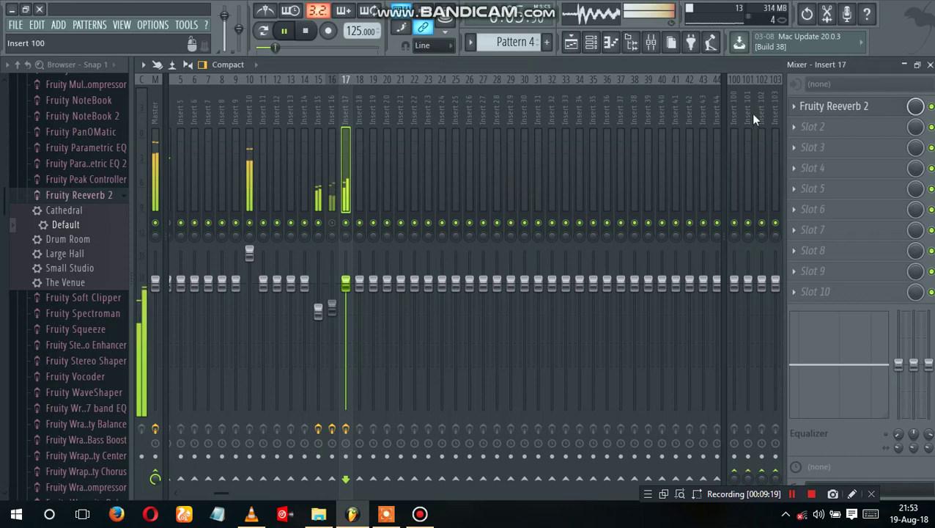
Step: Open the Flute channel's notes in the piano roll with bars 1 to 3 in view
{"action": "left_click", "coordinate": [590, 43]}
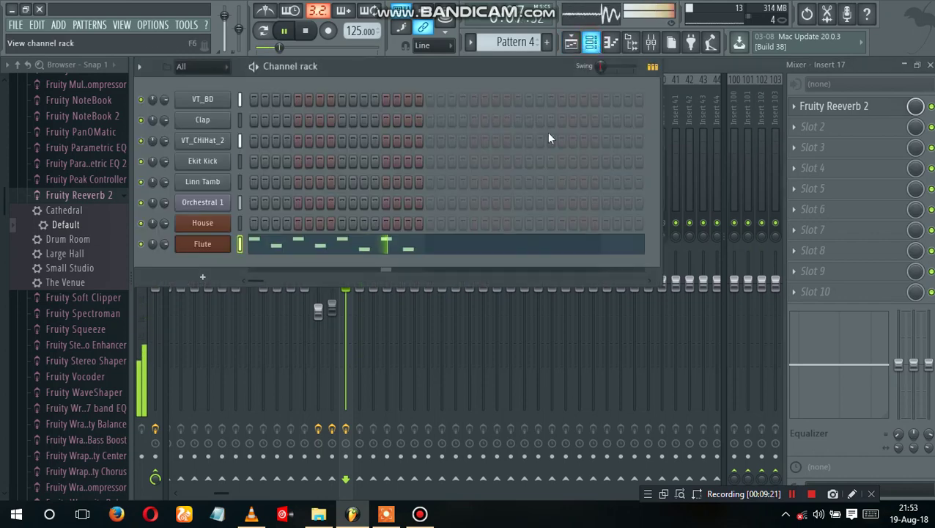
{"action": "right_click", "coordinate": [223, 242]}
{"action": "left_click", "coordinate": [252, 249]}
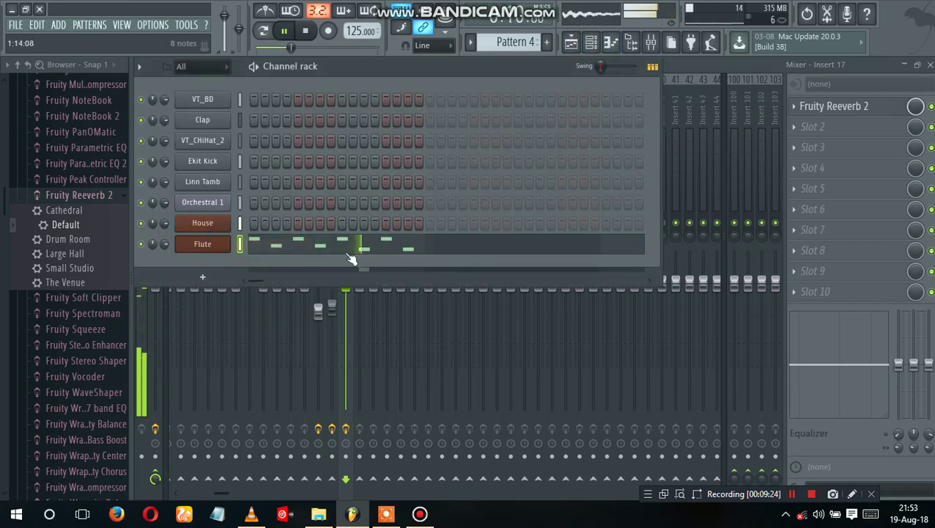
{"action": "left_click", "coordinate": [348, 257]}
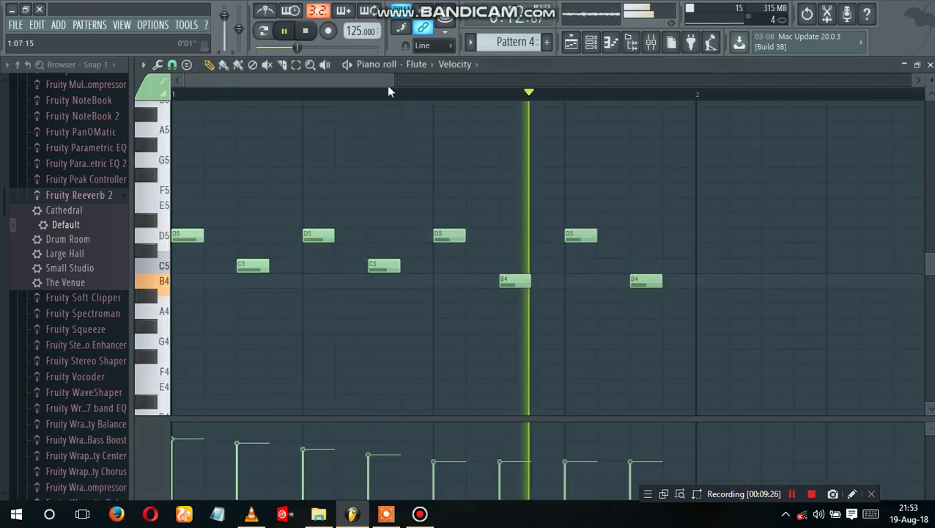
{"action": "left_click_drag", "start_coordinate": [394, 81], "coordinate": [652, 161]}
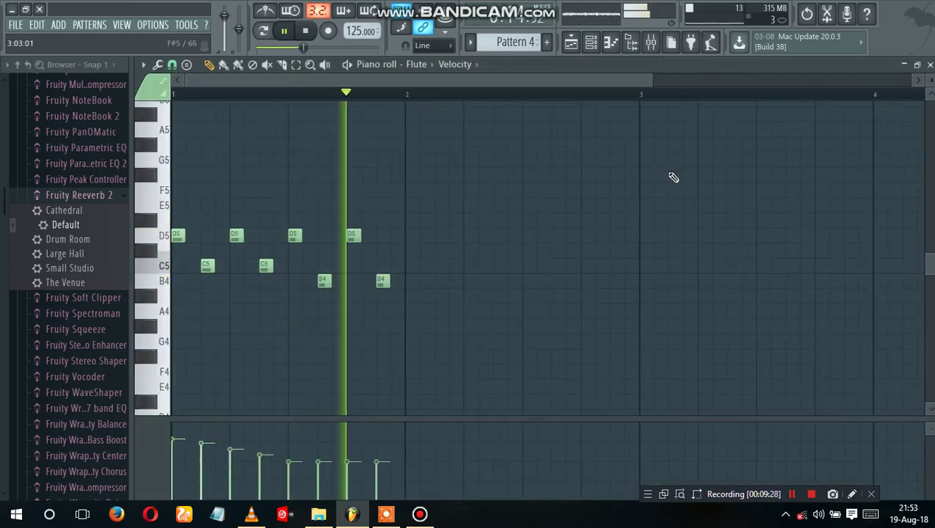
Step: Delete the Pattern 4 clips on all even bars of playlist track 4 and lengthen the remaining clips to two bars each
{"action": "left_click", "coordinate": [591, 42]}
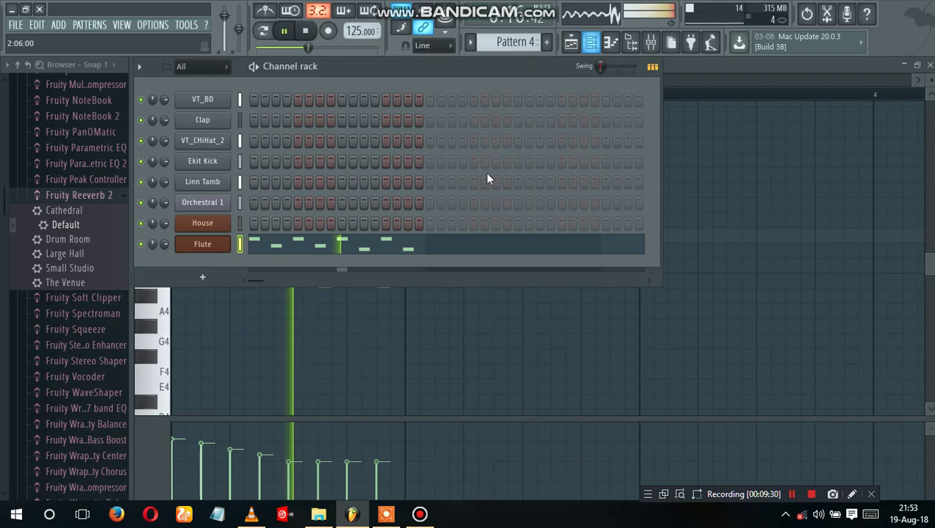
{"action": "left_click", "coordinate": [572, 42]}
{"action": "right_click", "coordinate": [258, 231]}
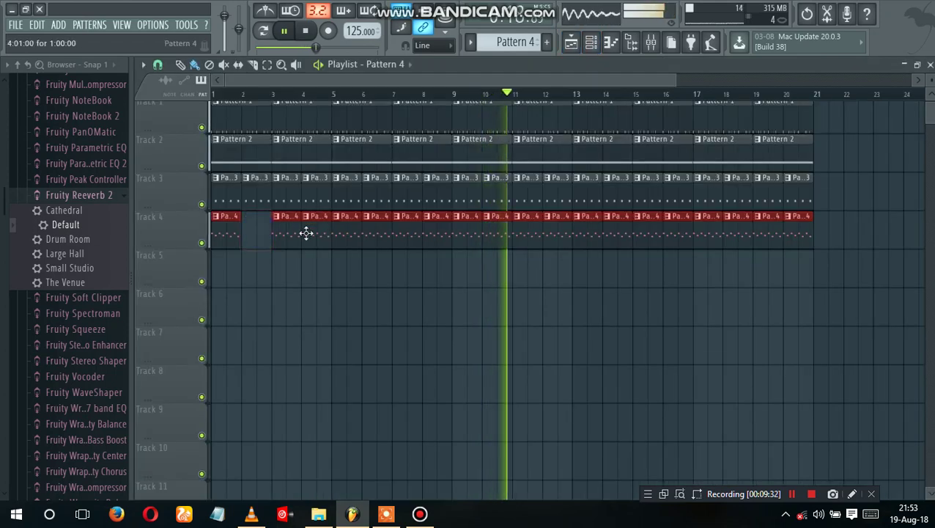
{"action": "right_click", "coordinate": [317, 234]}
{"action": "right_click", "coordinate": [378, 236]}
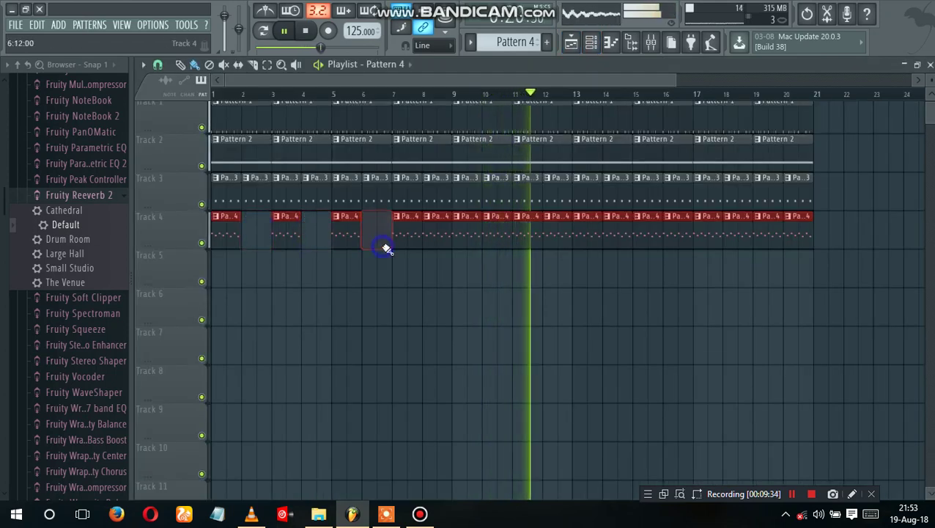
{"action": "right_click", "coordinate": [430, 236]}
{"action": "right_click", "coordinate": [495, 236]}
{"action": "right_click", "coordinate": [554, 238]}
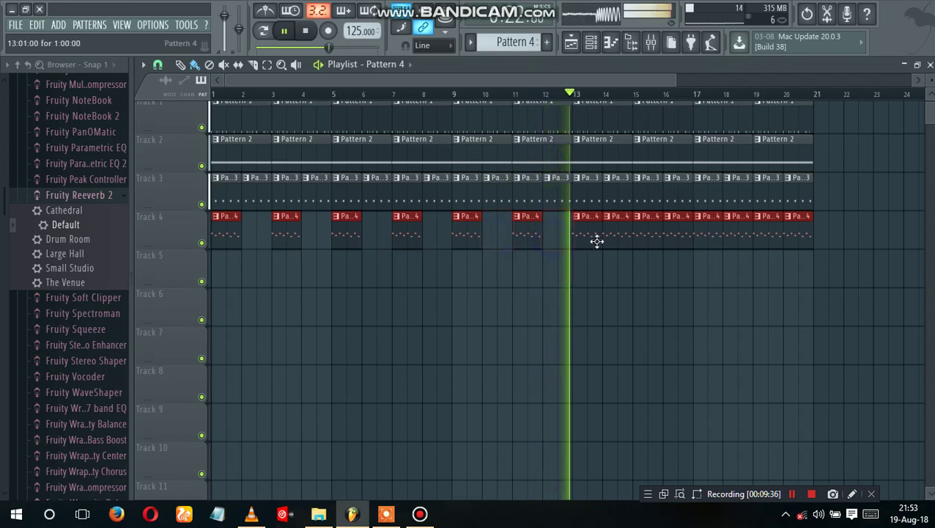
{"action": "right_click", "coordinate": [610, 239]}
{"action": "right_click", "coordinate": [671, 244]}
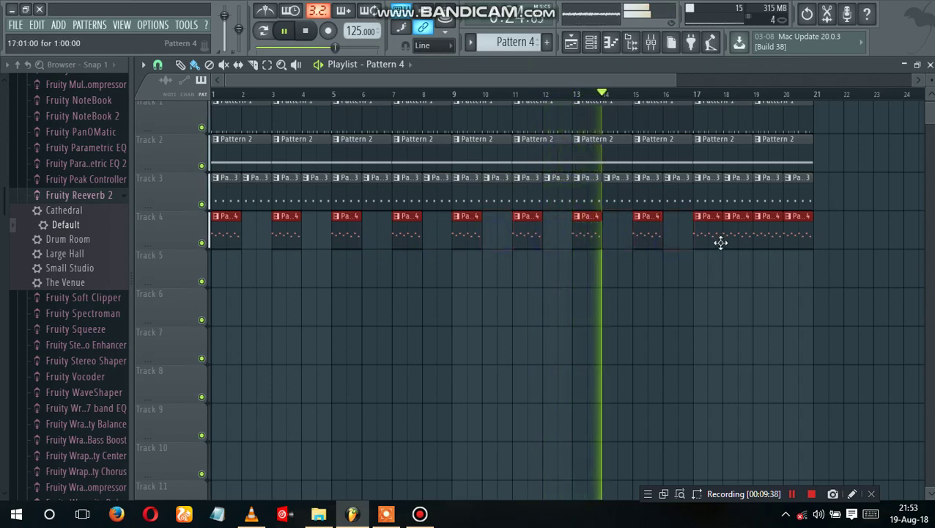
{"action": "right_click", "coordinate": [737, 238]}
{"action": "right_click", "coordinate": [795, 237]}
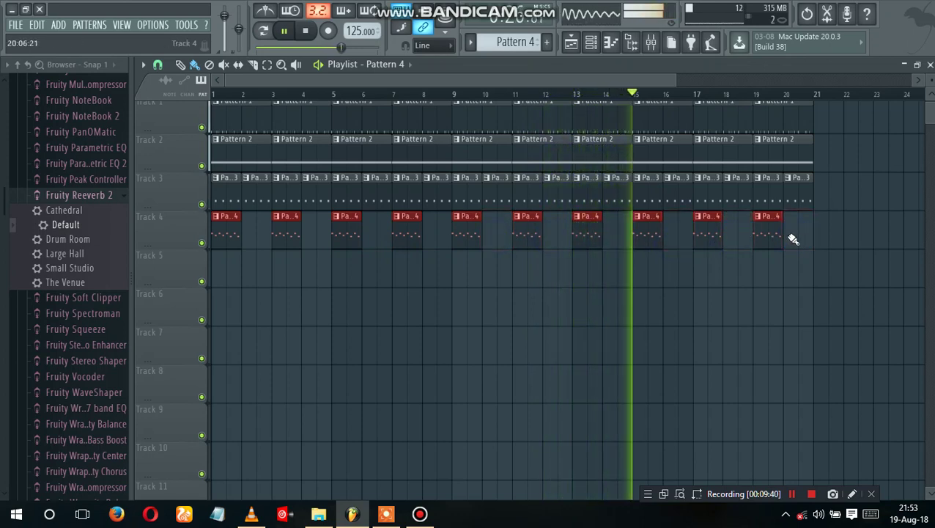
{"action": "left_click_drag", "start_coordinate": [780, 232], "coordinate": [810, 236]}
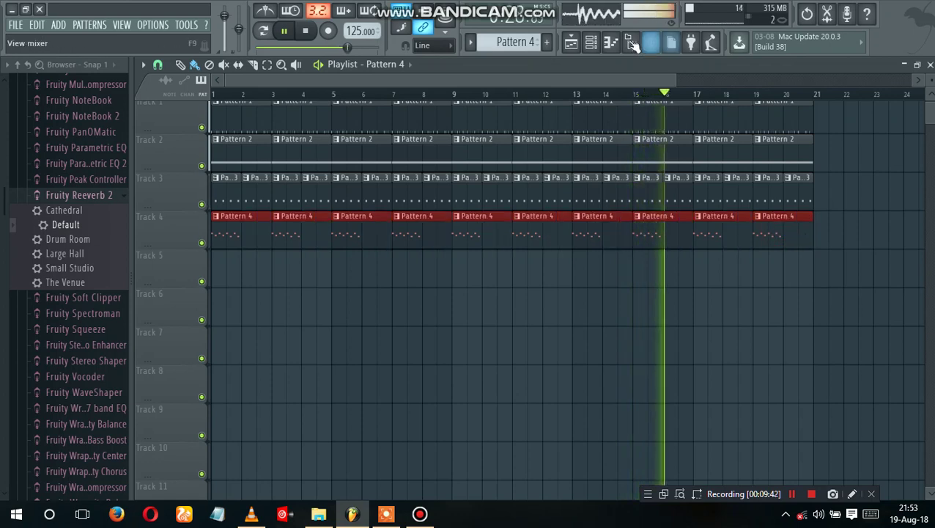
Step: Duplicate all eight Flute notes from bar 1 into bar 2 of Pattern 4, and deselect the copies
{"action": "left_click", "coordinate": [594, 42]}
{"action": "left_click", "coordinate": [611, 44]}
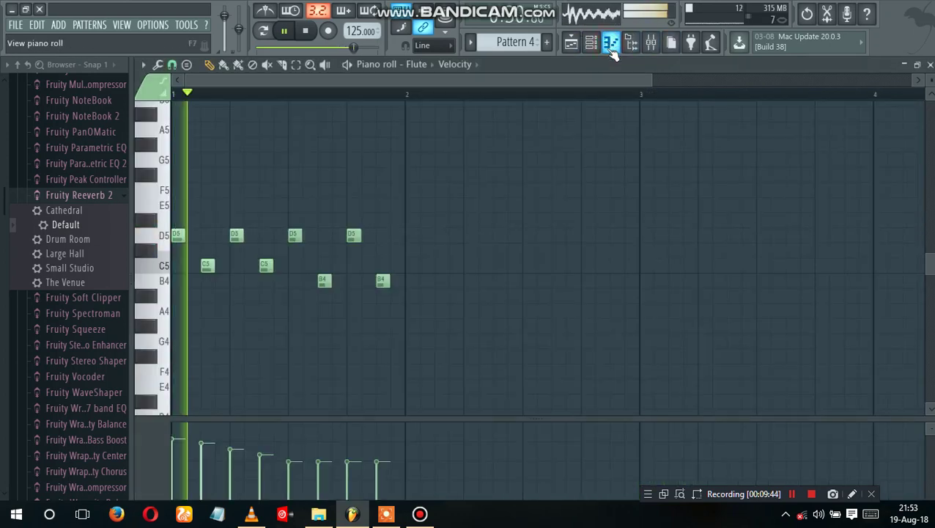
{"action": "left_click_drag", "start_coordinate": [485, 186], "coordinate": [176, 390]}
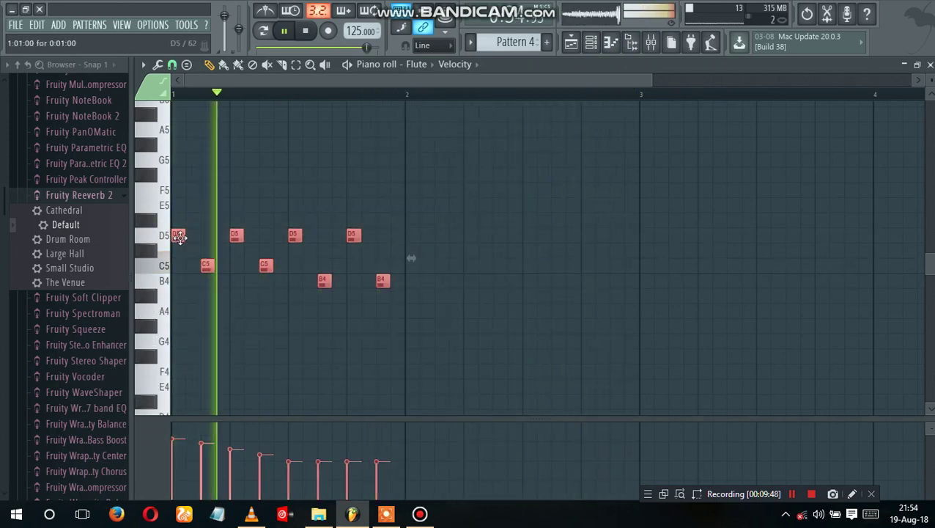
{"action": "left_click_drag", "start_coordinate": [180, 239], "coordinate": [404, 244]}
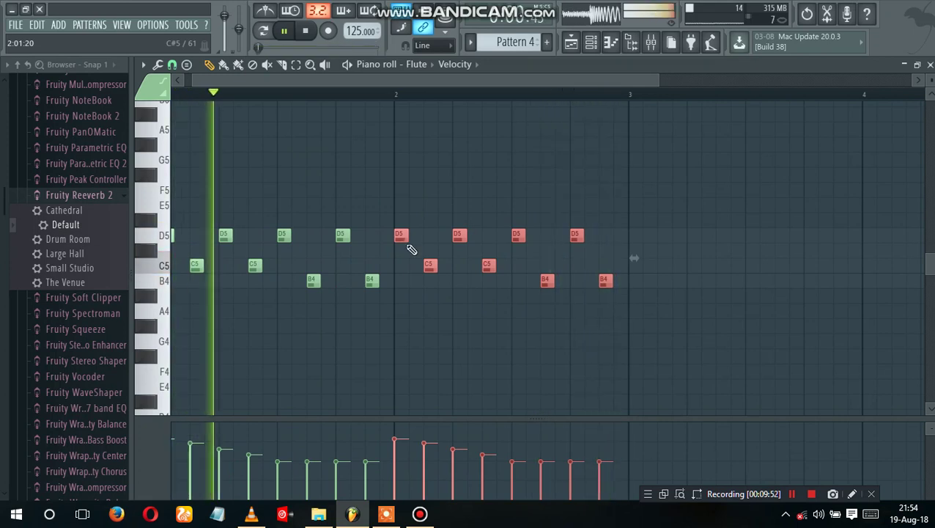
{"action": "left_click", "coordinate": [608, 112]}
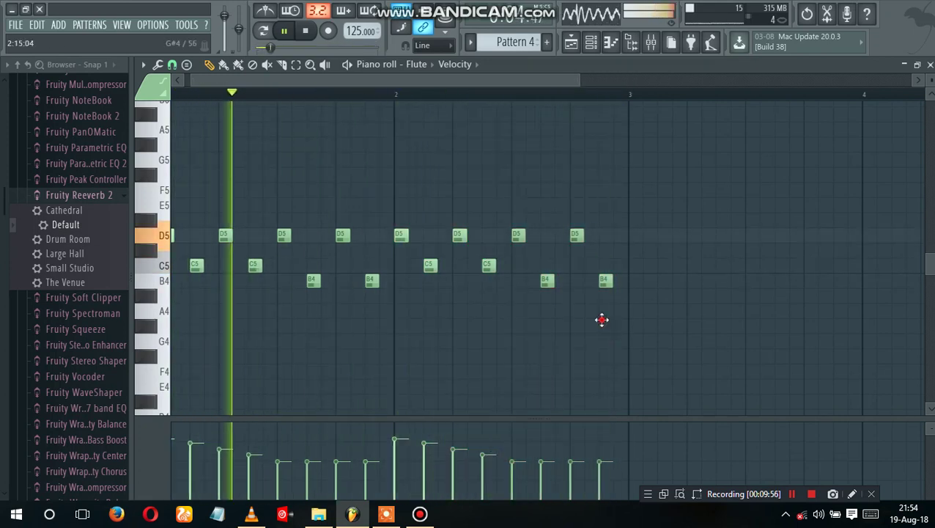
Step: Place an A4 note at 2:15, below the last B4 note of bar 2
{"action": "mouse_move", "coordinate": [602, 319]}
{"action": "left_mouse_down"}
{"action": "mouse_move", "coordinate": [604, 327]}
{"action": "mouse_move", "coordinate": [604, 309]}
{"action": "left_mouse_up"}
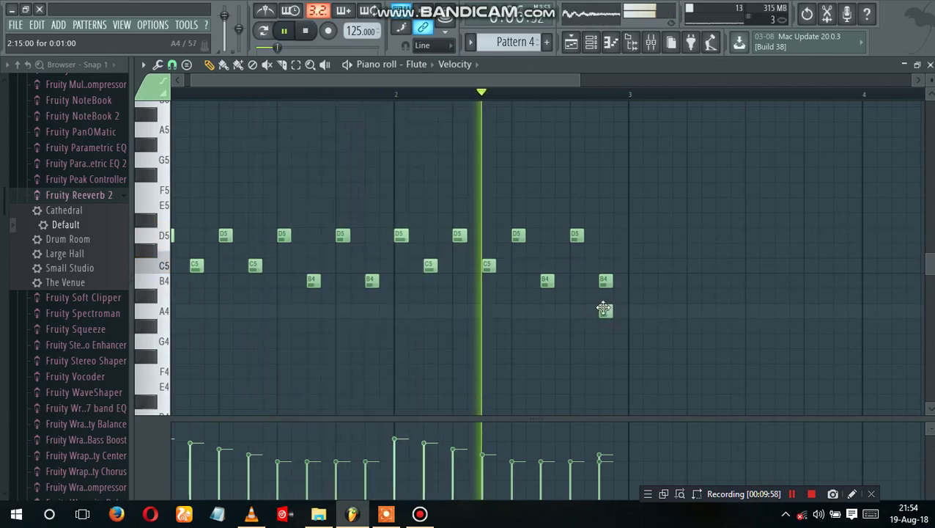